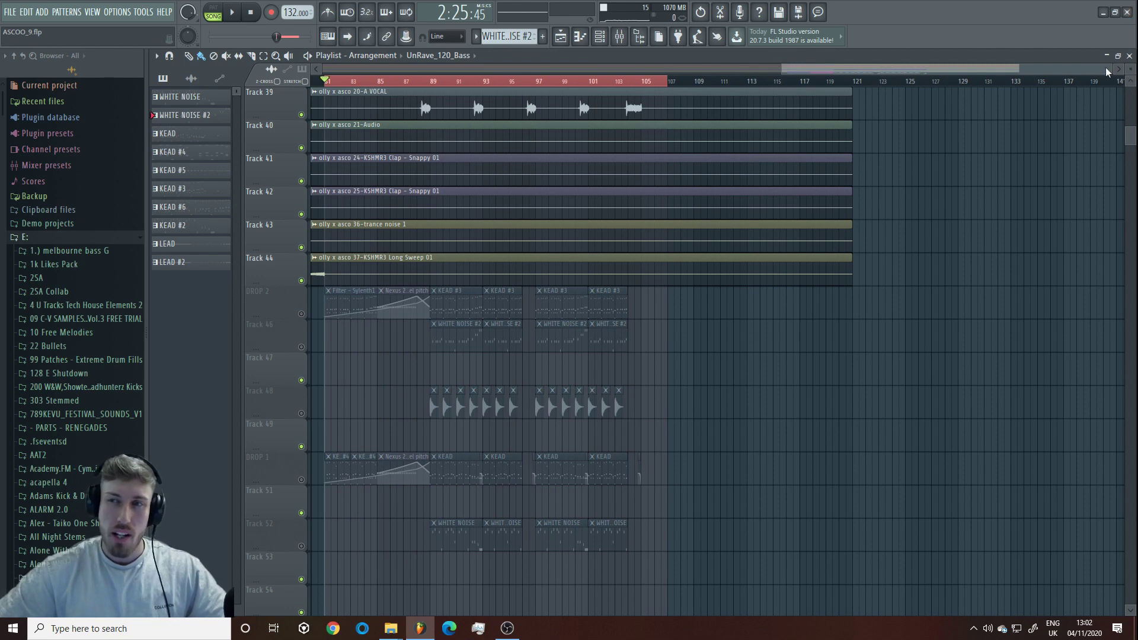
# Step: Look over the arrangement's audio and pattern tracks around the drop between bars 81 and 105
pyautogui.moveTo(1113, 73); pyautogui.dragTo(958, 63)
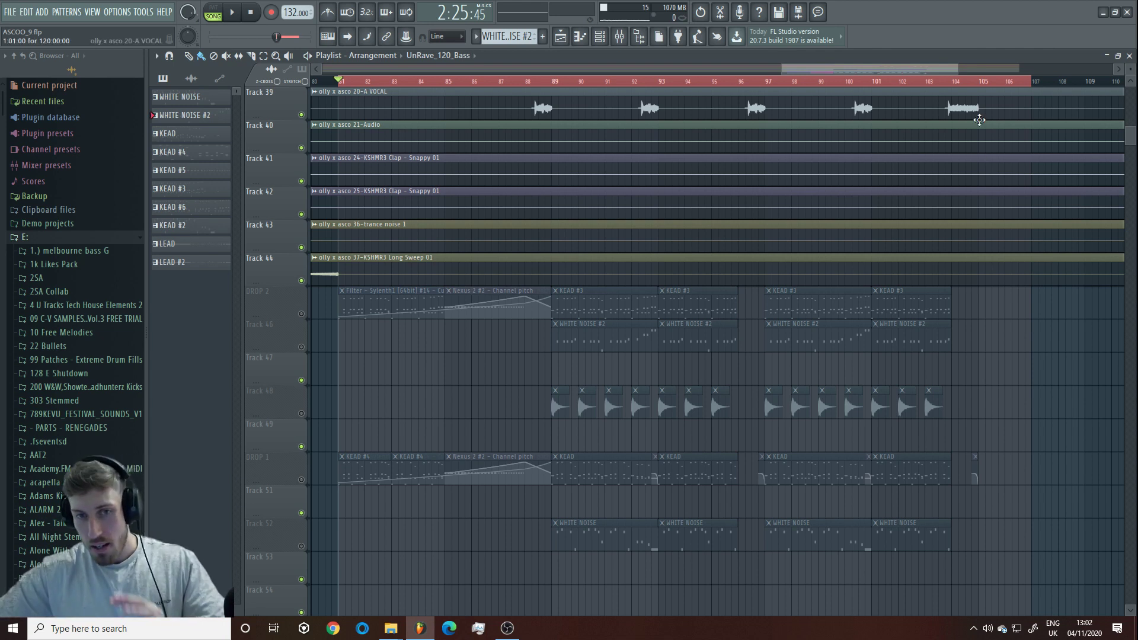
pyautogui.click(648, 270)
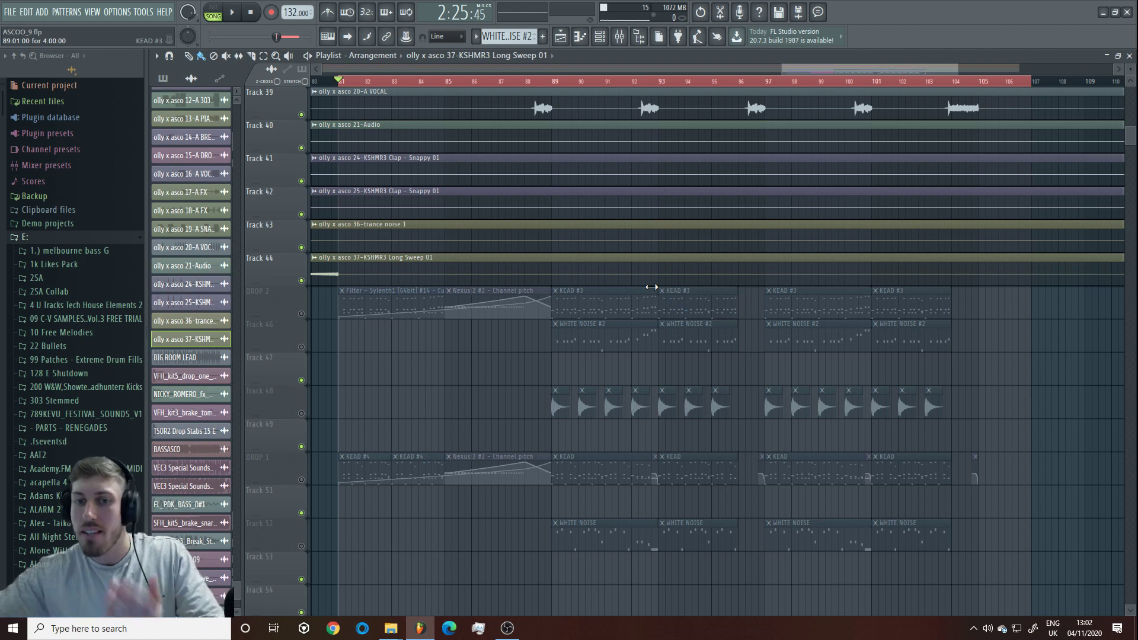
pyautogui.scroll(6, 652, 287)
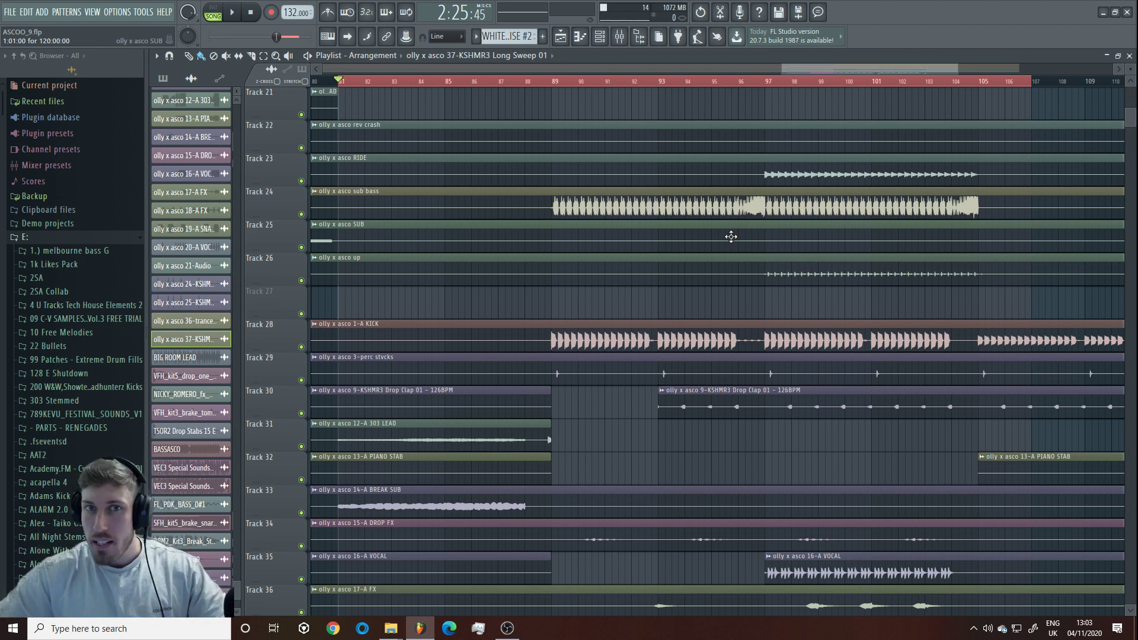
pyautogui.hscroll(-5, 815, 71)
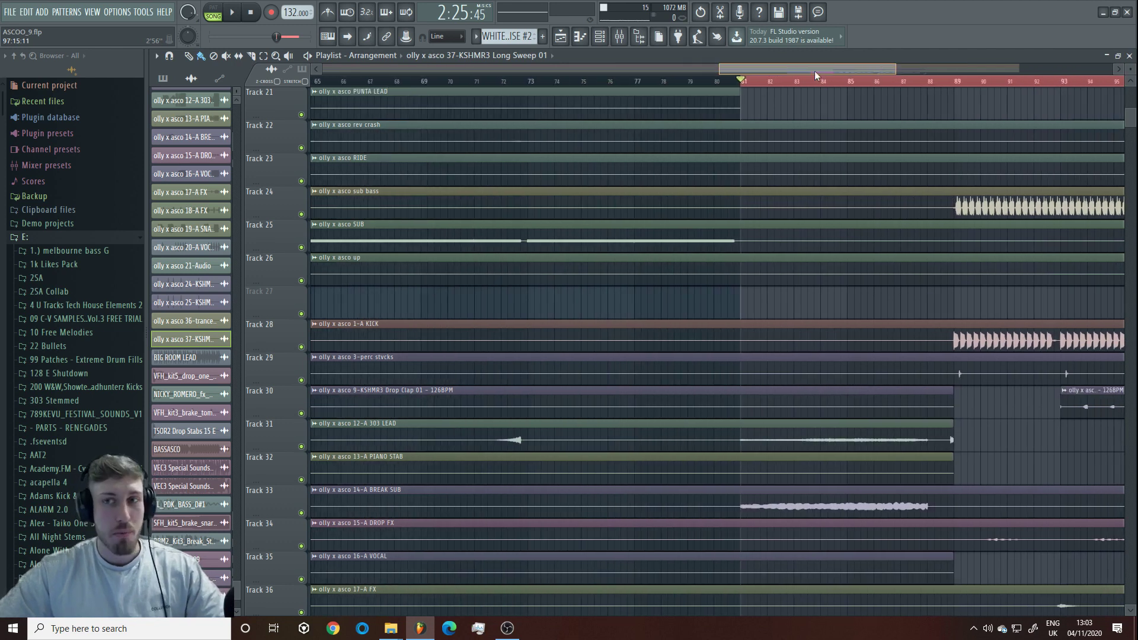
pyautogui.hscroll(4, 815, 71)
pyautogui.hscroll(1, 952, 72)
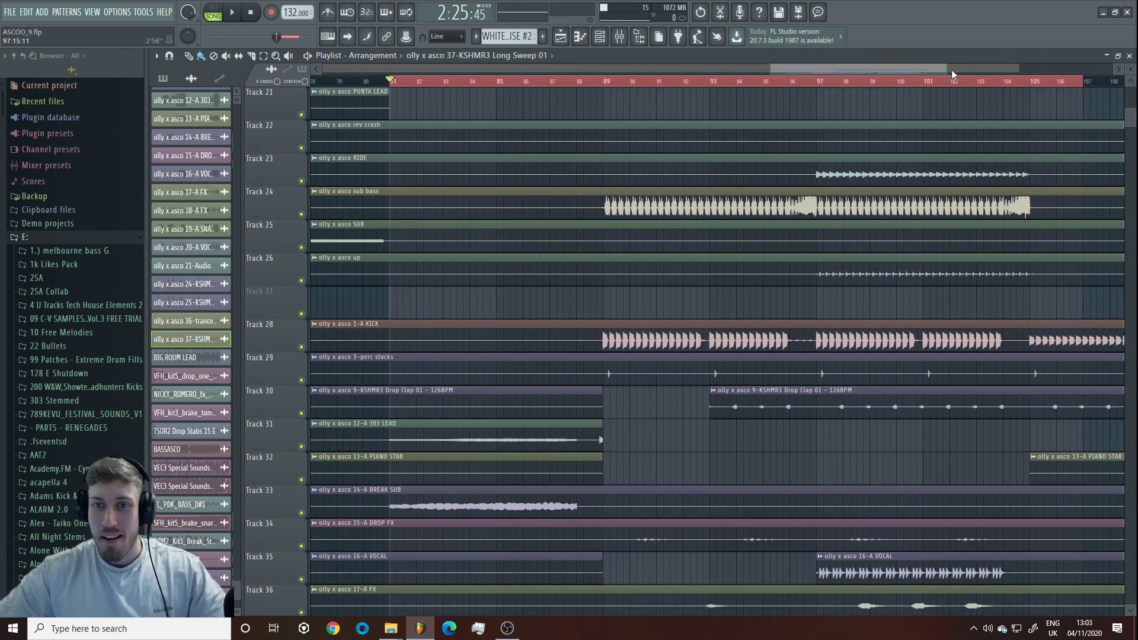
pyautogui.hscroll(1, 952, 71)
pyautogui.moveTo(952, 70)
pyautogui.mouseDown()
pyautogui.moveTo(967, 64)
pyautogui.moveTo(949, 66)
pyautogui.mouseUp()
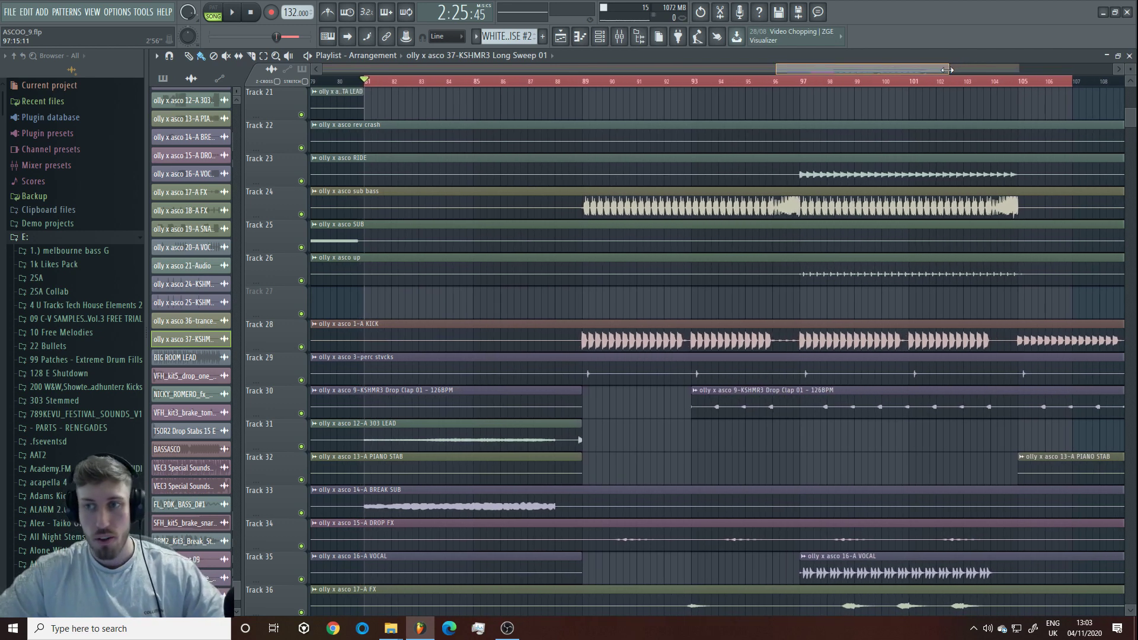
pyautogui.moveTo(777, 67); pyautogui.dragTo(861, 73)
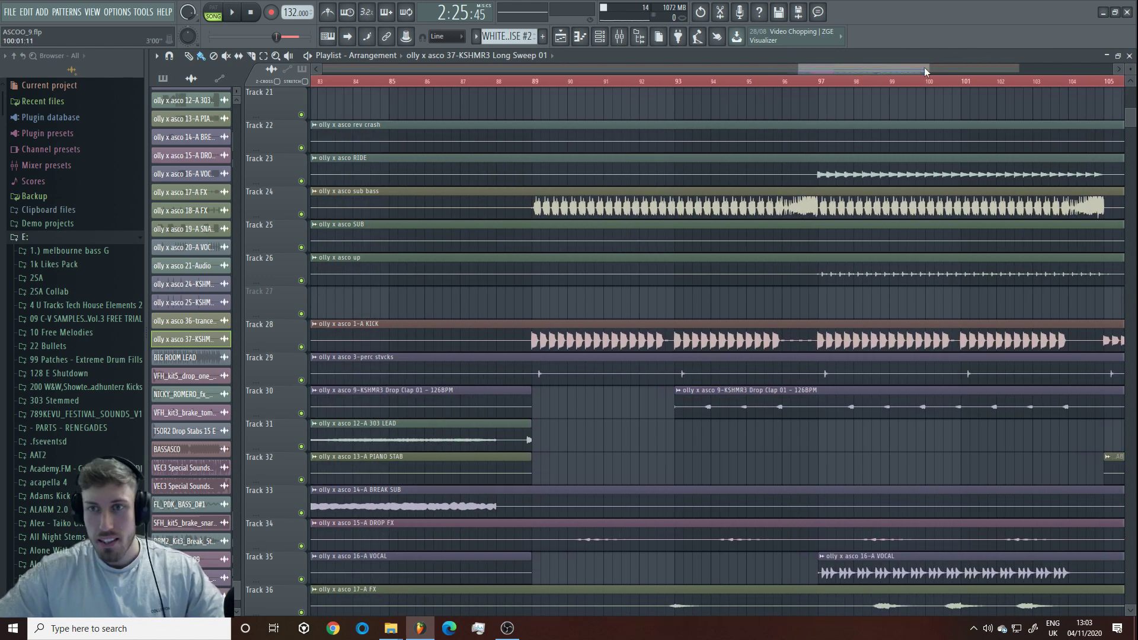
pyautogui.moveTo(931, 70); pyautogui.dragTo(1020, 71)
pyautogui.scroll(-8, 729, 255)
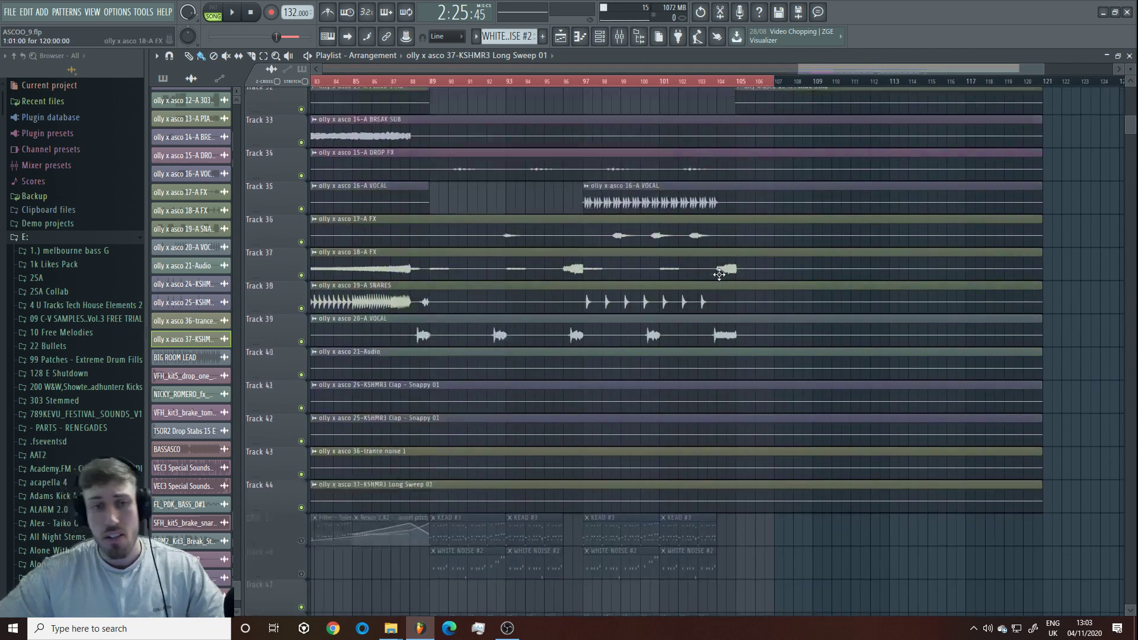
pyautogui.scroll(6, 719, 275)
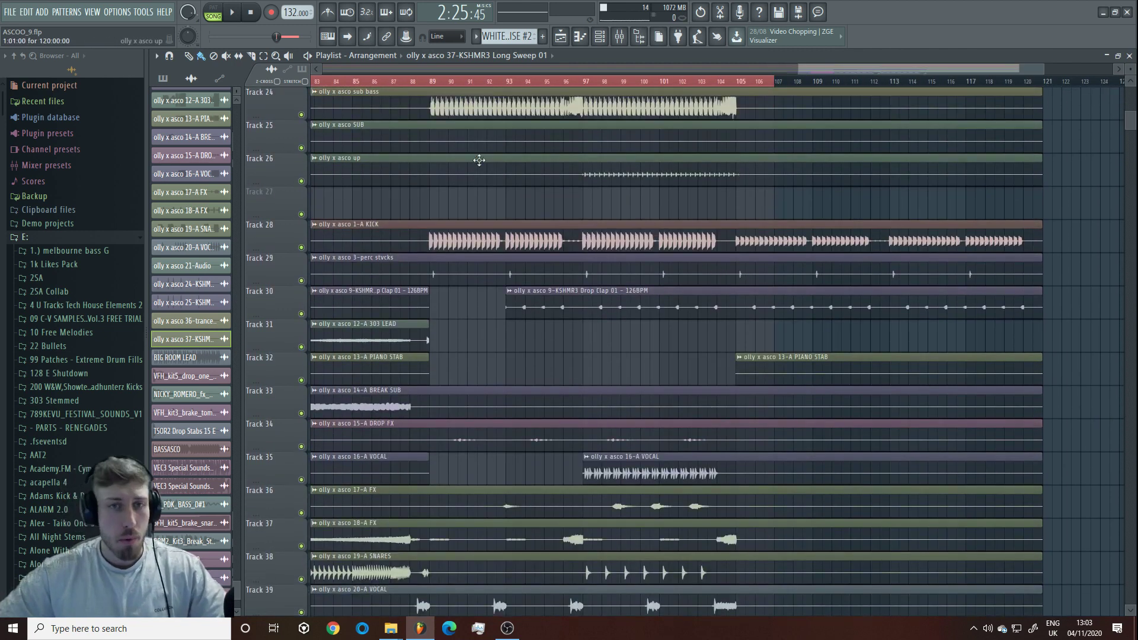
# Step: Play the arrangement from about bar 85 and examine the lead, sub bass, kick, FX and vocal tracks through the drop
pyautogui.click(363, 82)
pyautogui.press('space')
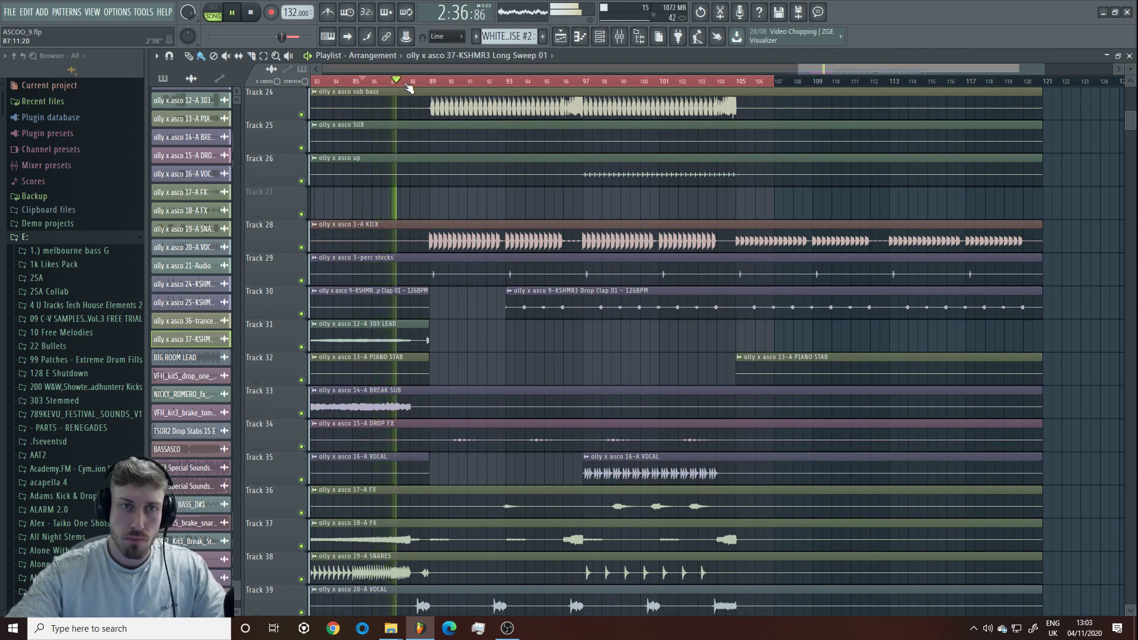
pyautogui.scroll(-8, 624, 368)
pyautogui.scroll(8, 625, 367)
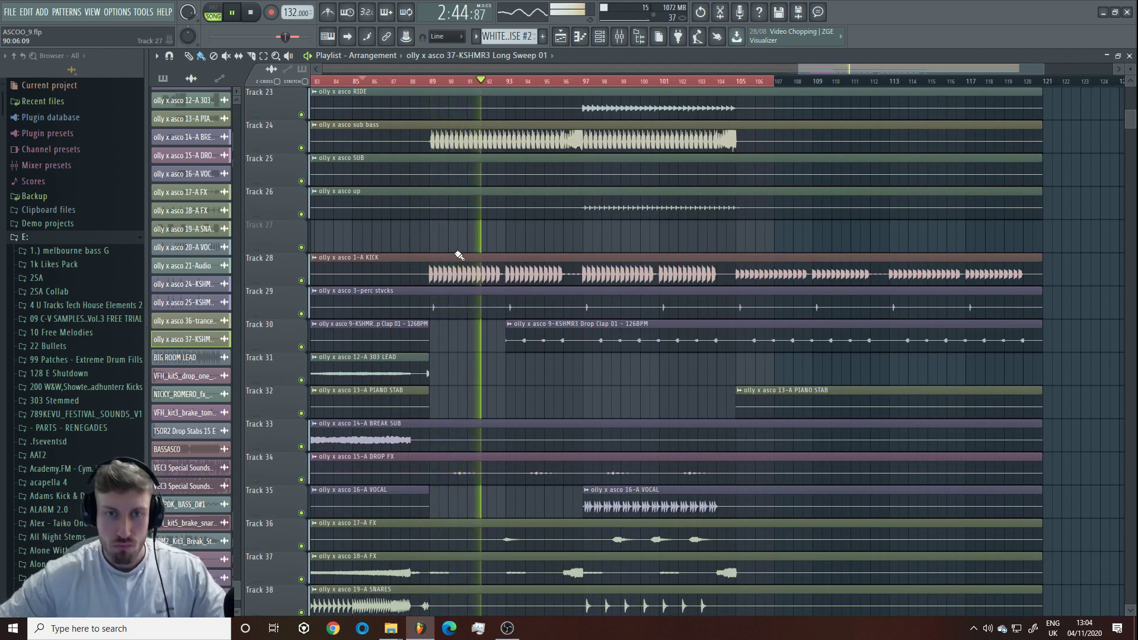
pyautogui.scroll(-2, 638, 407)
pyautogui.scroll(-3, 638, 407)
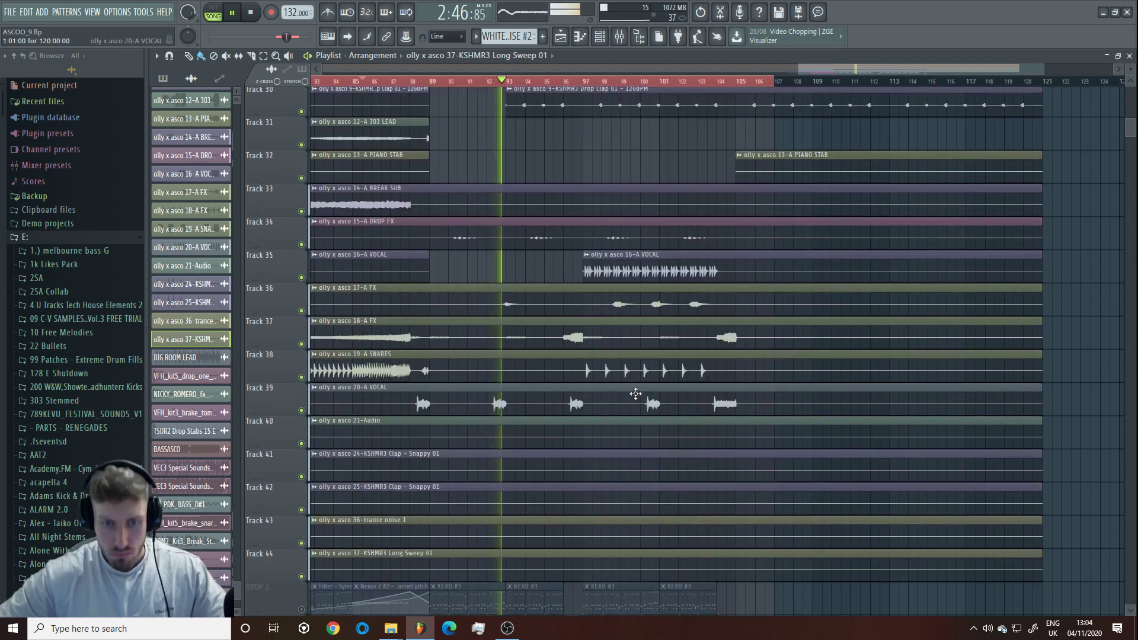
pyautogui.scroll(2, 626, 356)
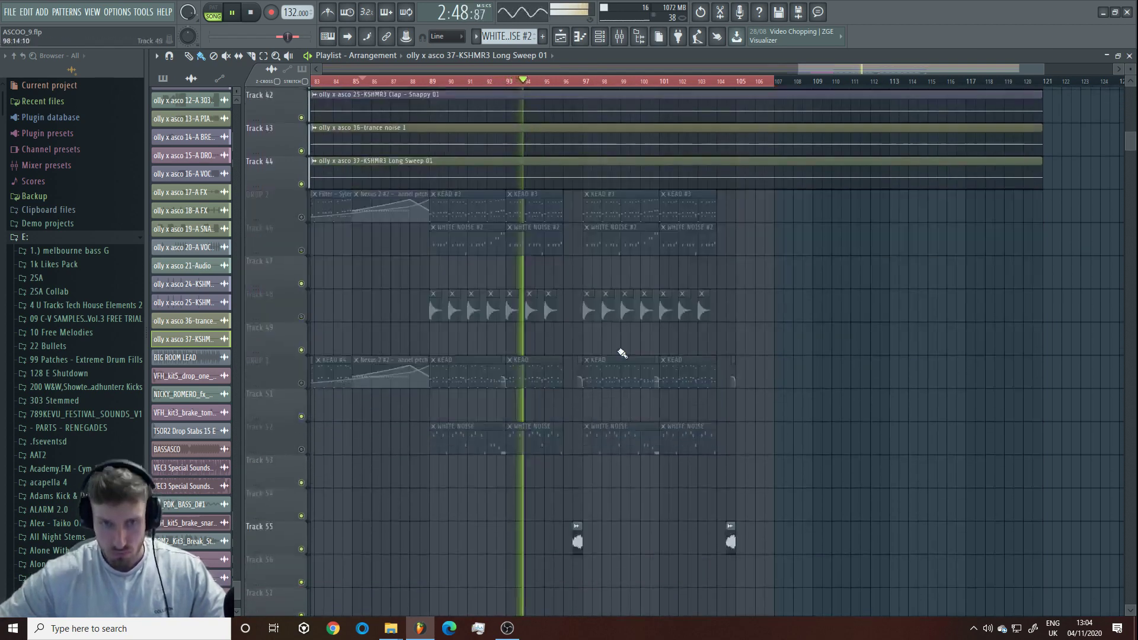
pyautogui.scroll(8, 616, 353)
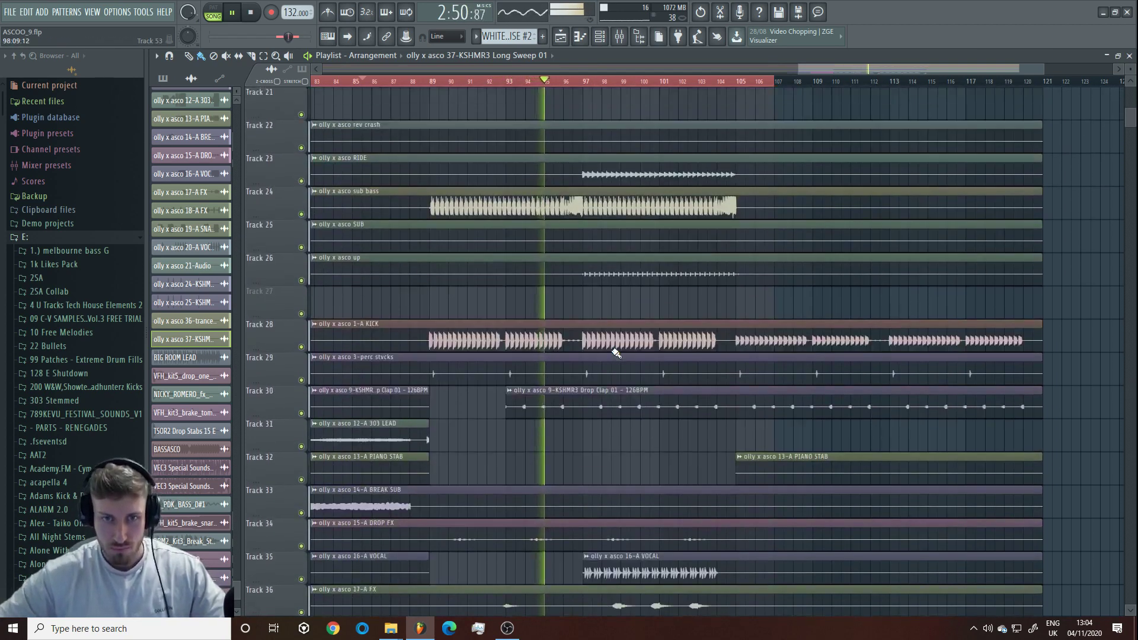
pyautogui.scroll(2, 551, 266)
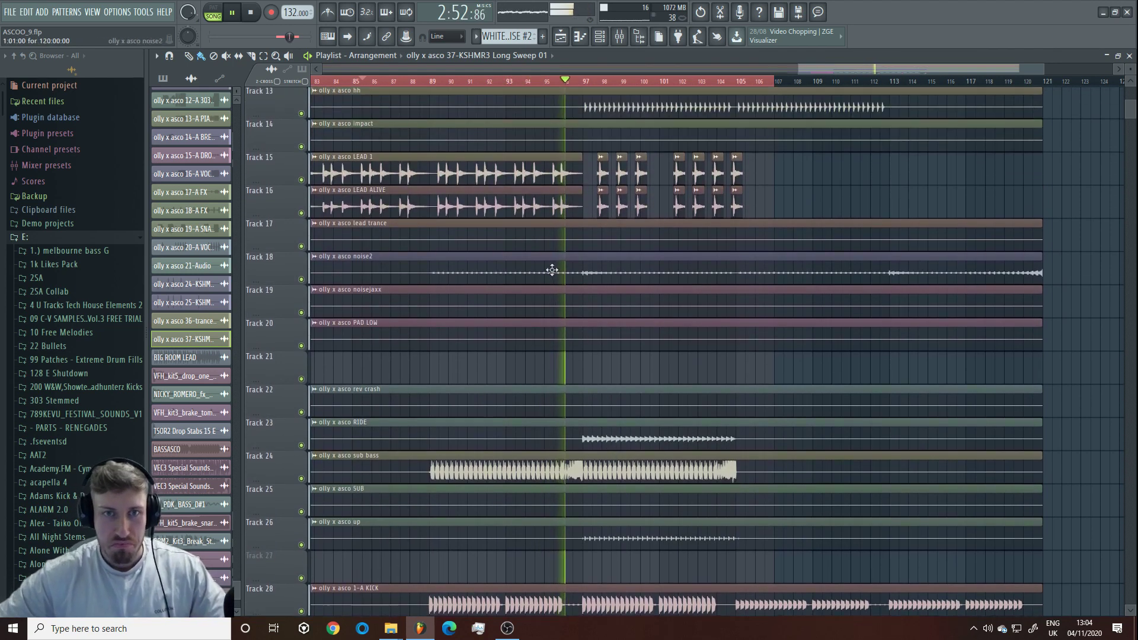
pyautogui.click(518, 177)
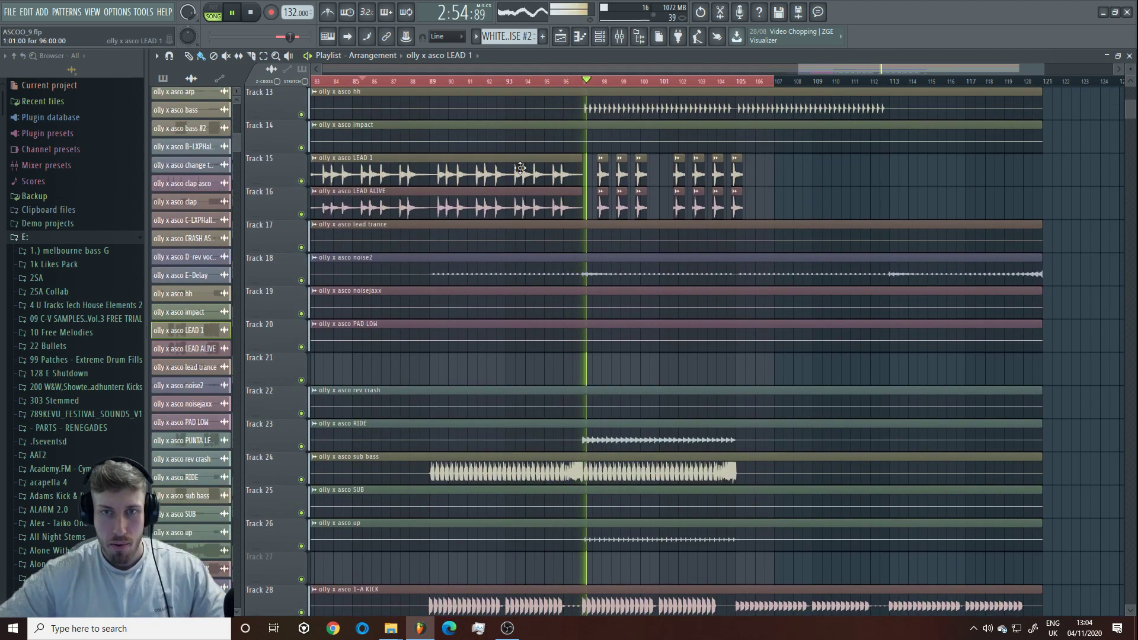
pyautogui.scroll(-10, 520, 178)
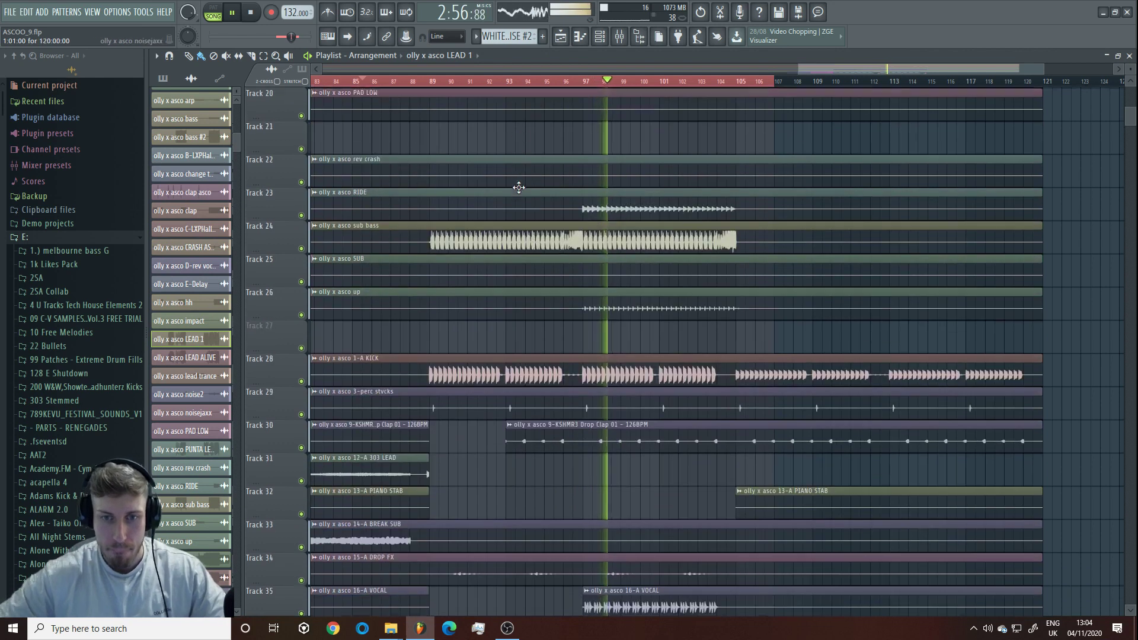
pyautogui.press('space')
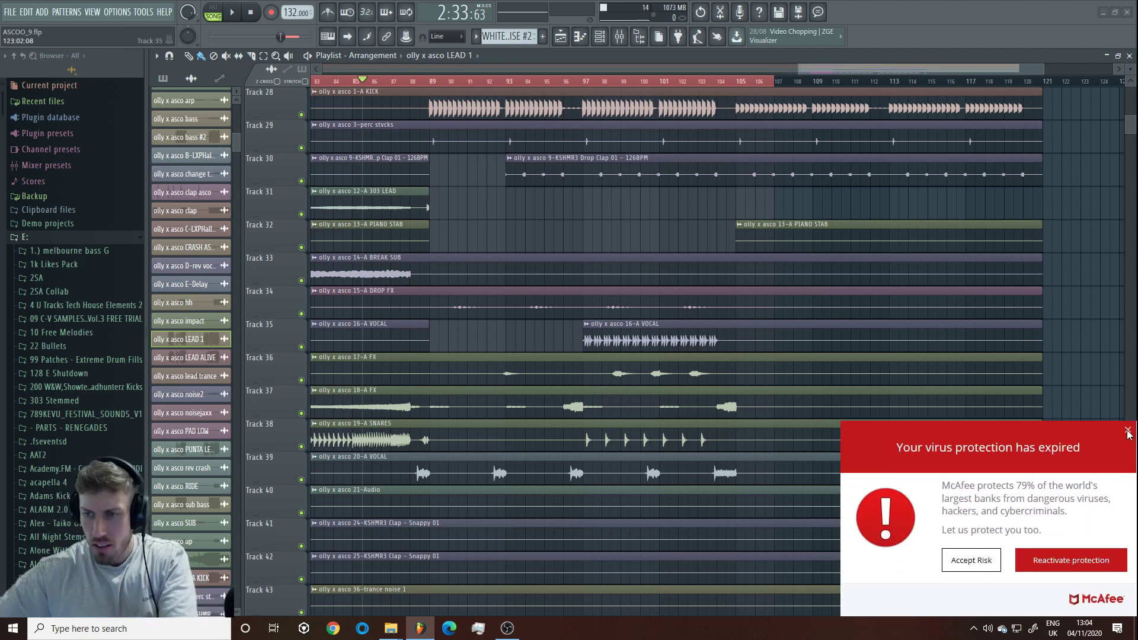
# Step: Dismiss the antivirus notice and solo the sub bass on Track 24
pyautogui.click(1127, 431)
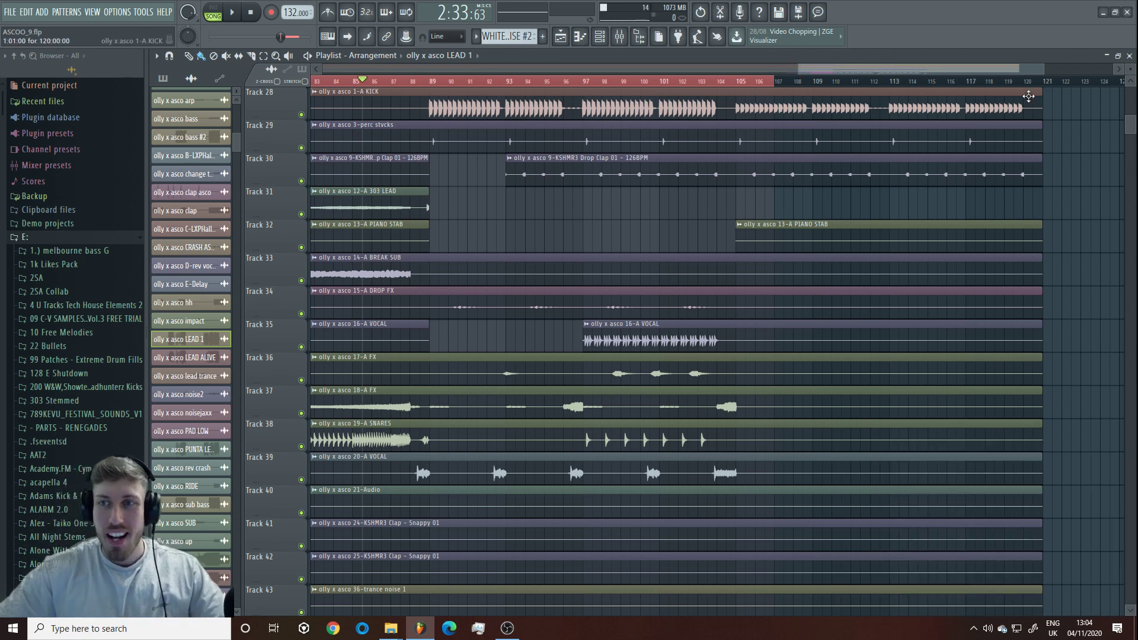
pyautogui.moveTo(1019, 68); pyautogui.dragTo(949, 69)
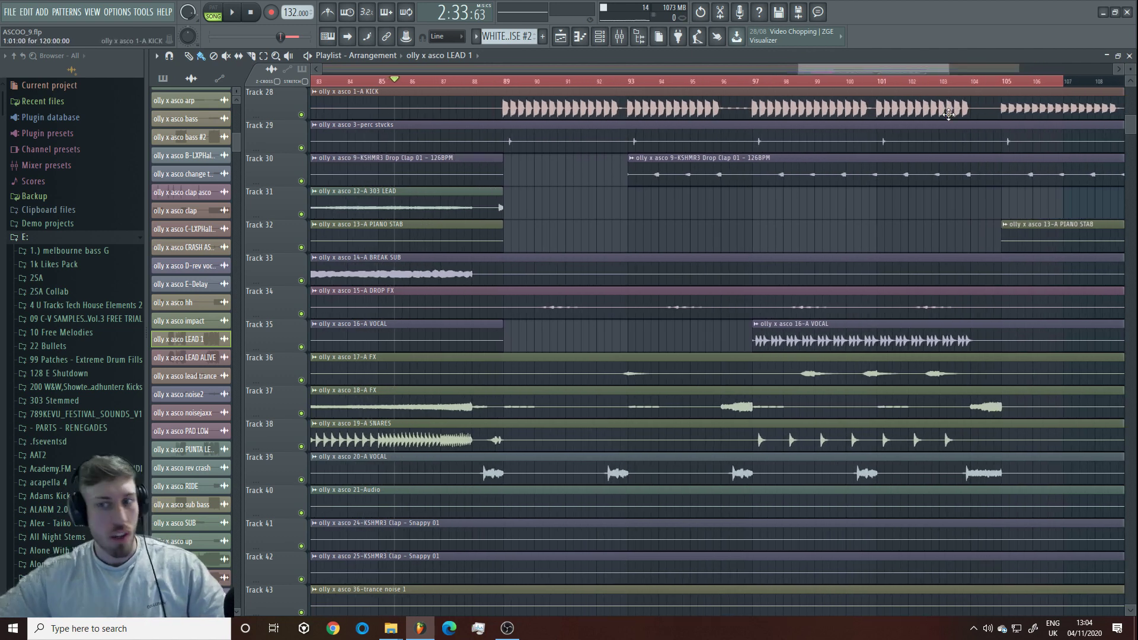
pyautogui.scroll(-5, 983, 148)
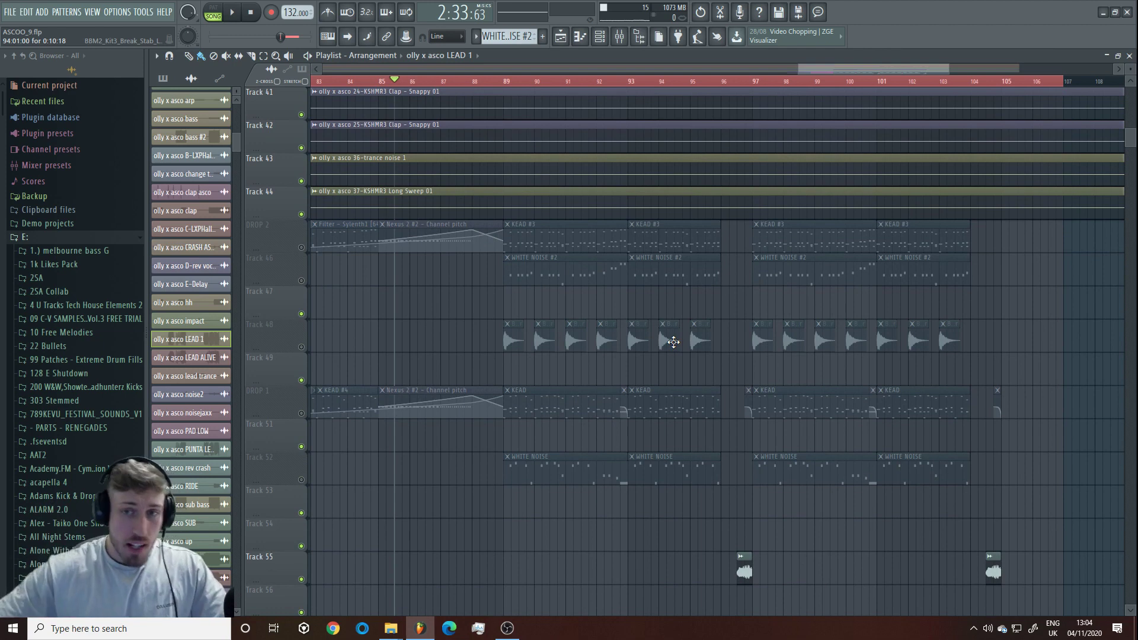
pyautogui.scroll(9, 673, 342)
pyautogui.scroll(2, 673, 322)
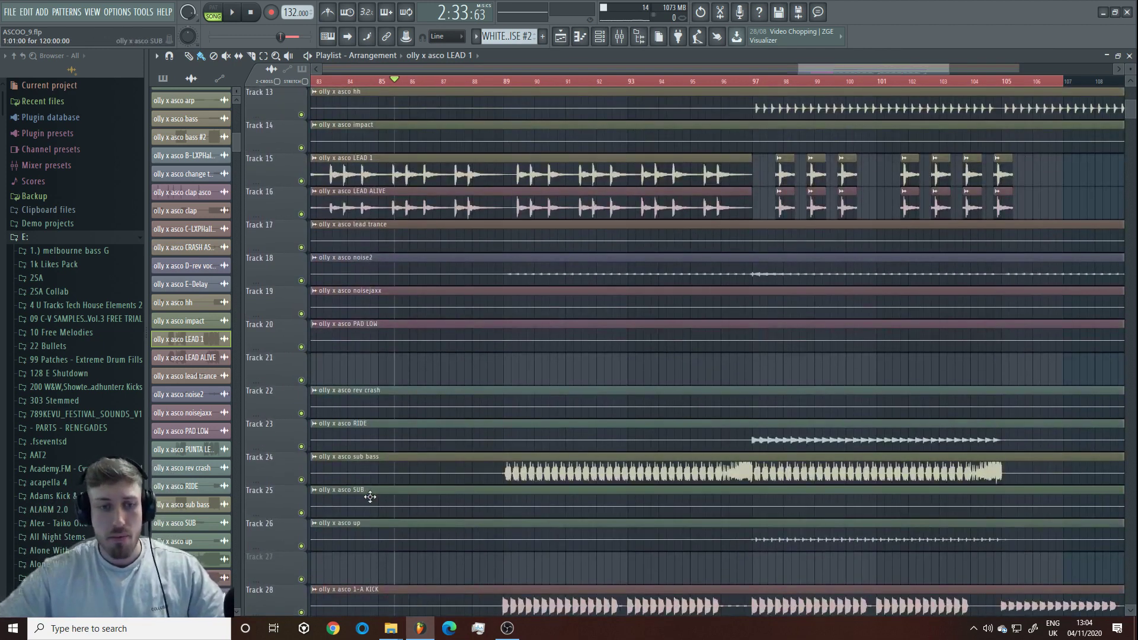
pyautogui.rightClick(303, 479)
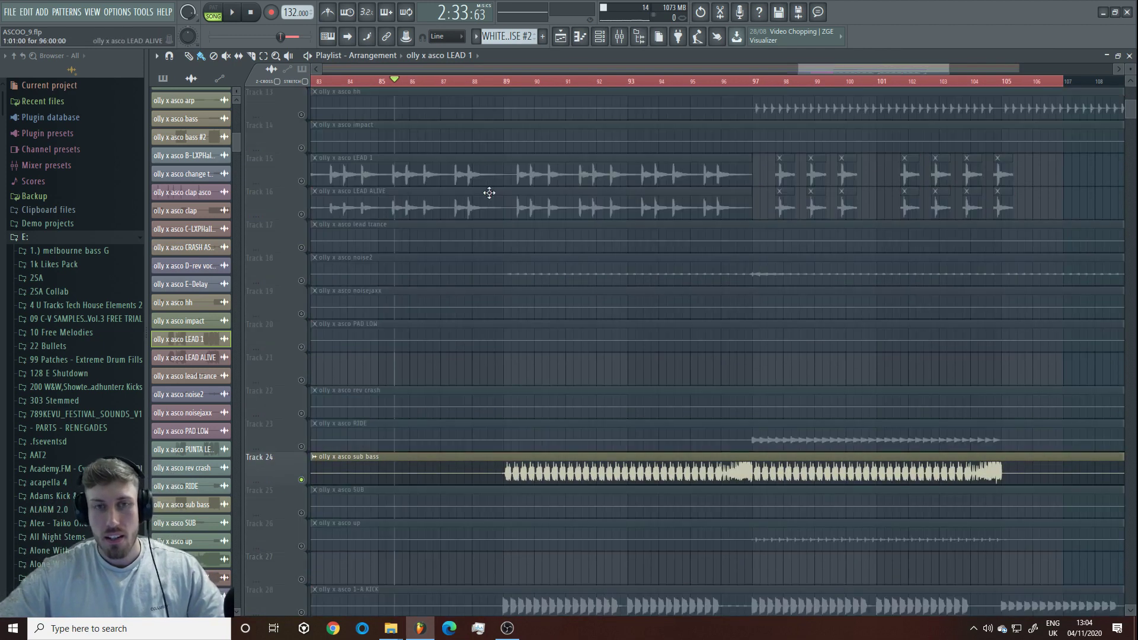
# Step: Play the soloed sub bass from bar 89 and unmute the 1-A KICK track to hear both together
pyautogui.click(505, 83)
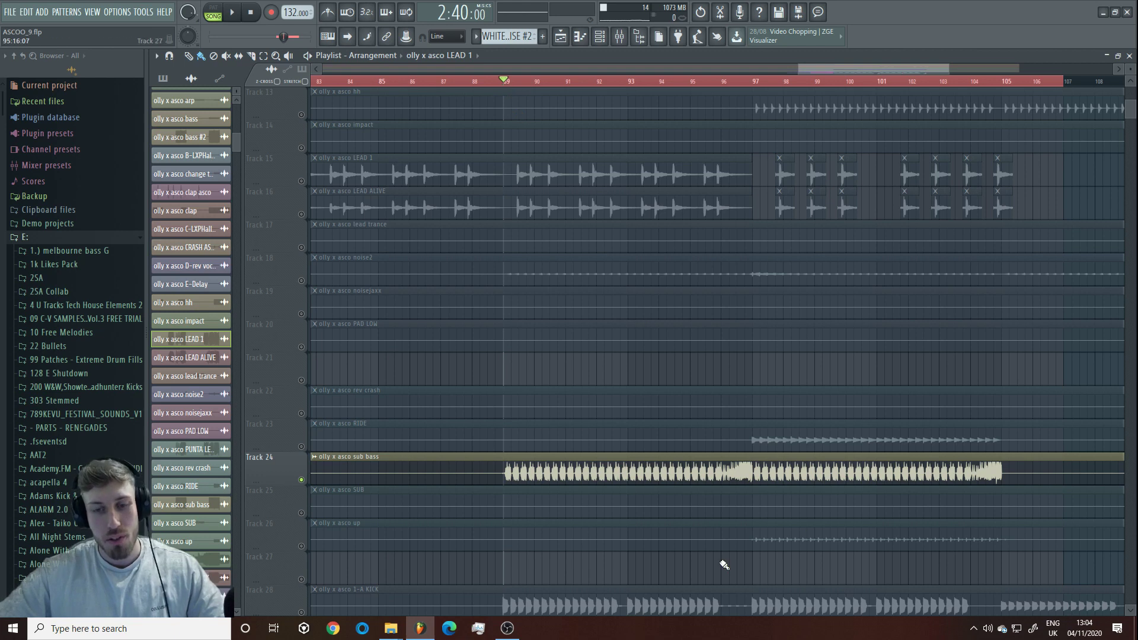
pyautogui.doubleClick(711, 472)
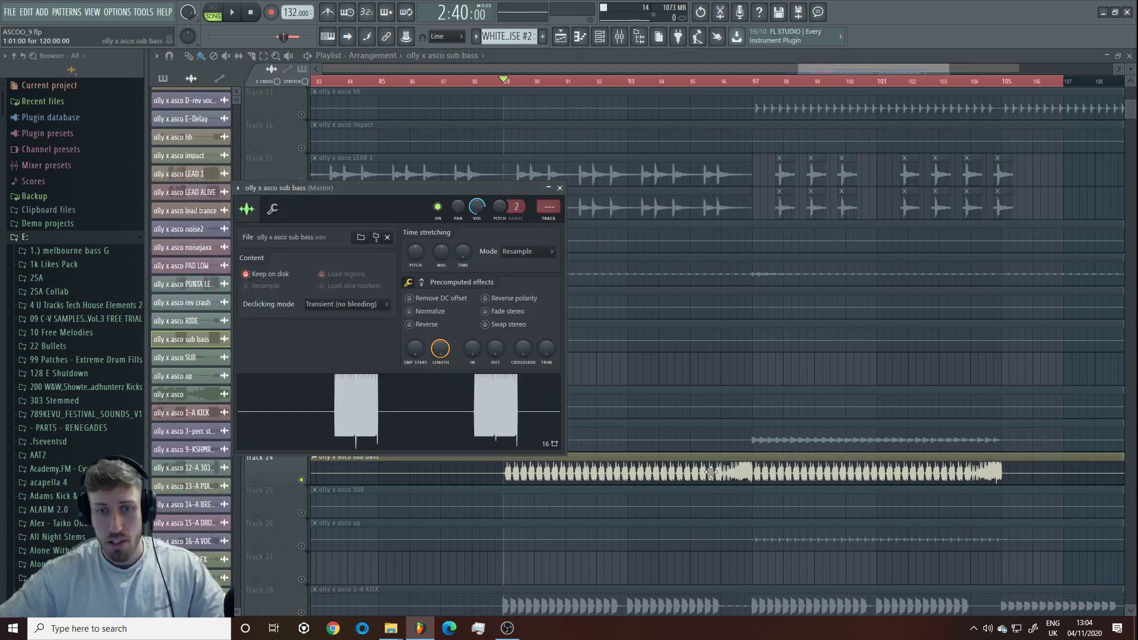
pyautogui.press('space')
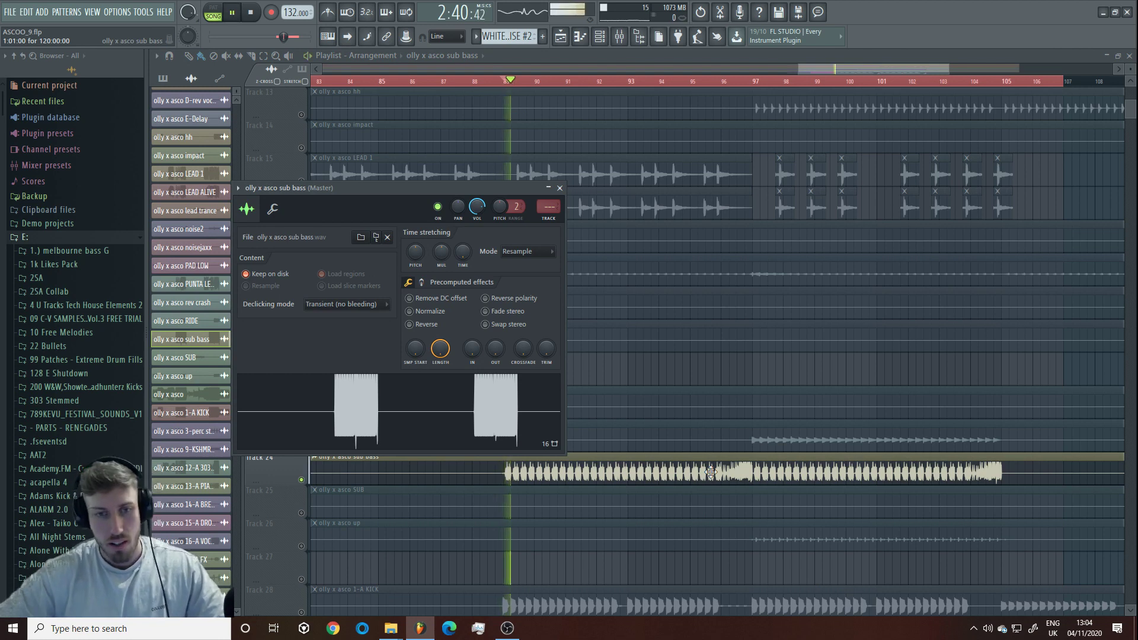
pyautogui.click(590, 198)
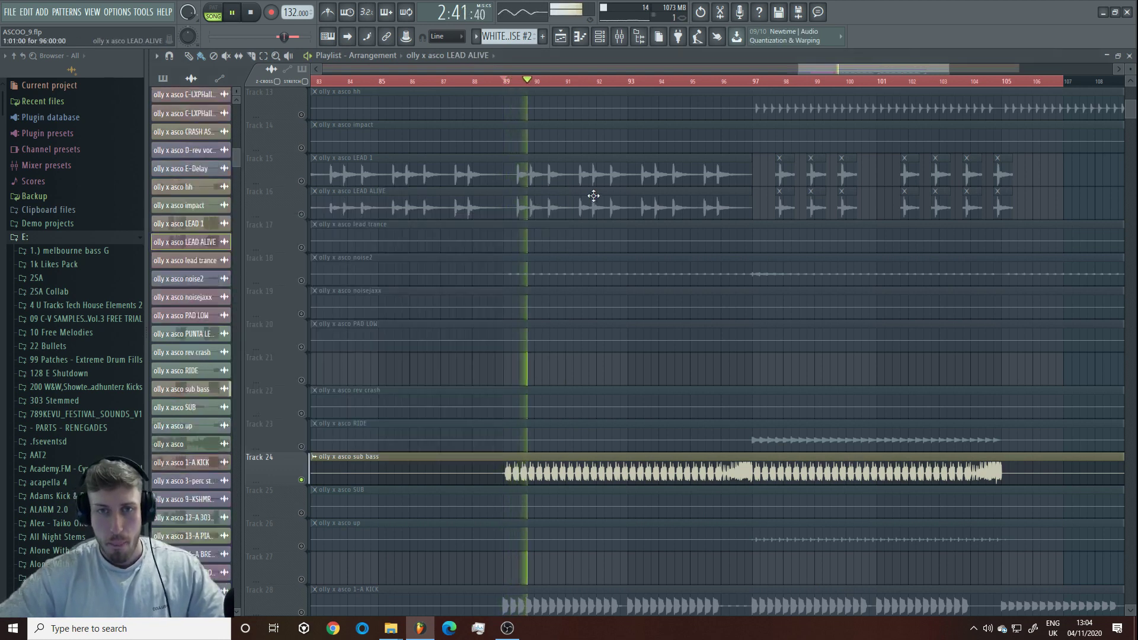
pyautogui.click(302, 612)
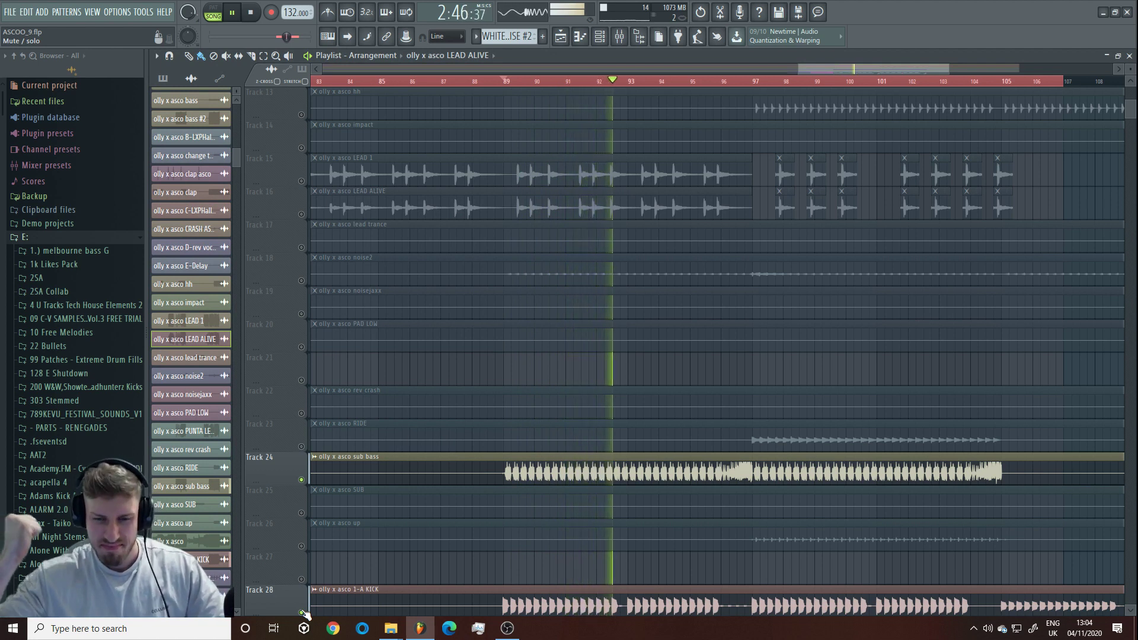
pyautogui.press('space')
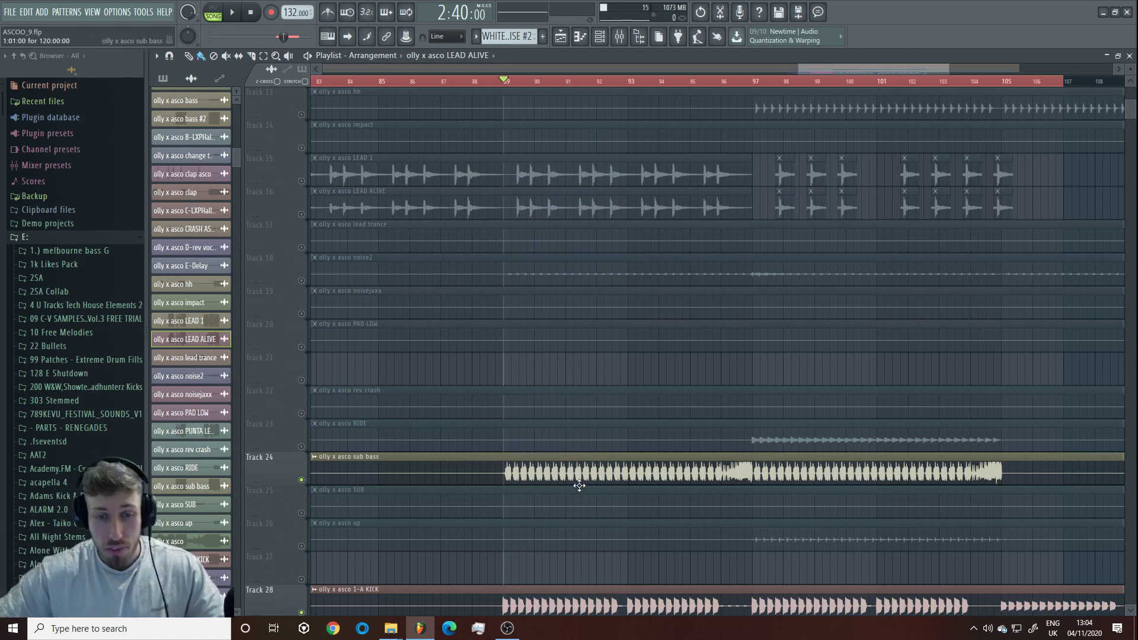
# Step: Open the KEAD pattern at bar 89 on the DROP 1 track in the piano roll and play its melody
pyautogui.click(606, 475)
pyautogui.scroll(-1, 606, 463)
pyautogui.scroll(-2, 606, 463)
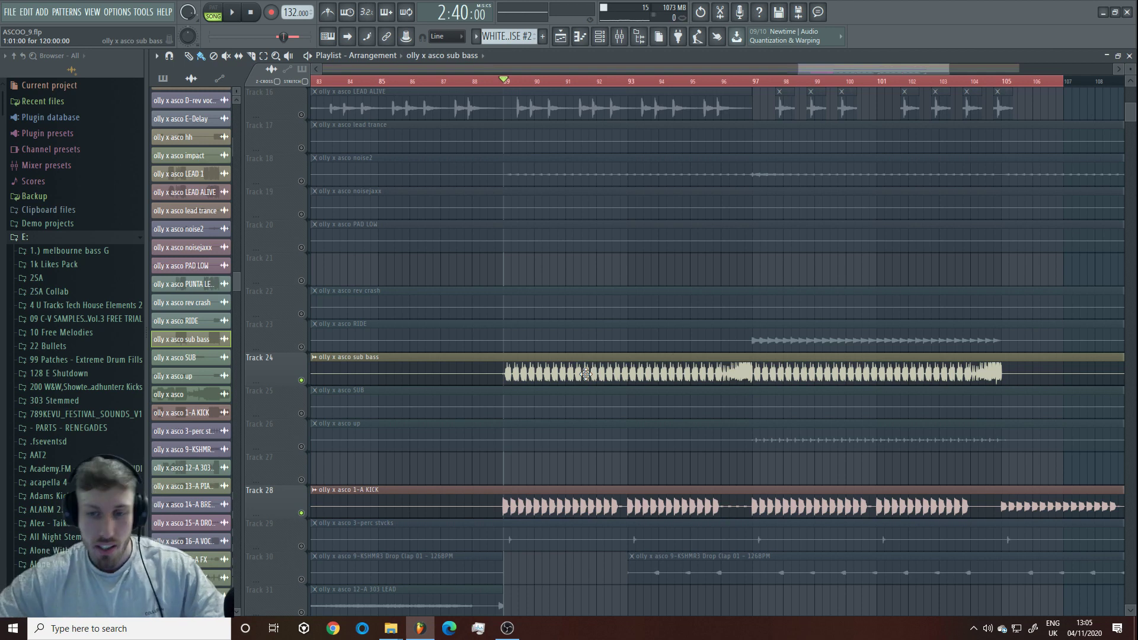
pyautogui.scroll(-4, 907, 463)
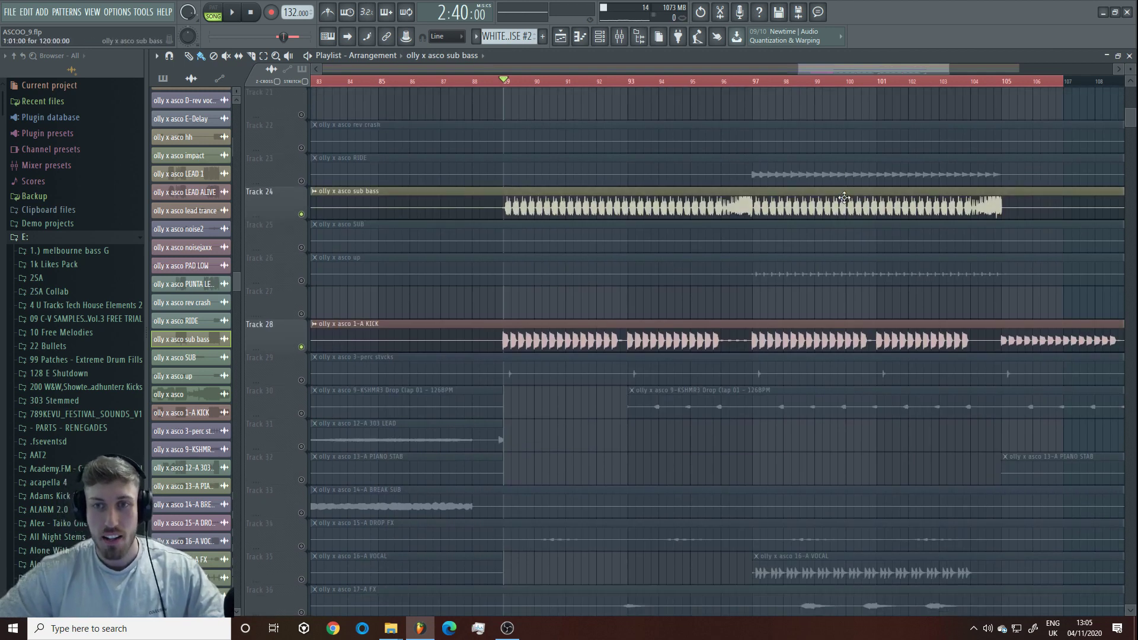
pyautogui.scroll(-6, 728, 236)
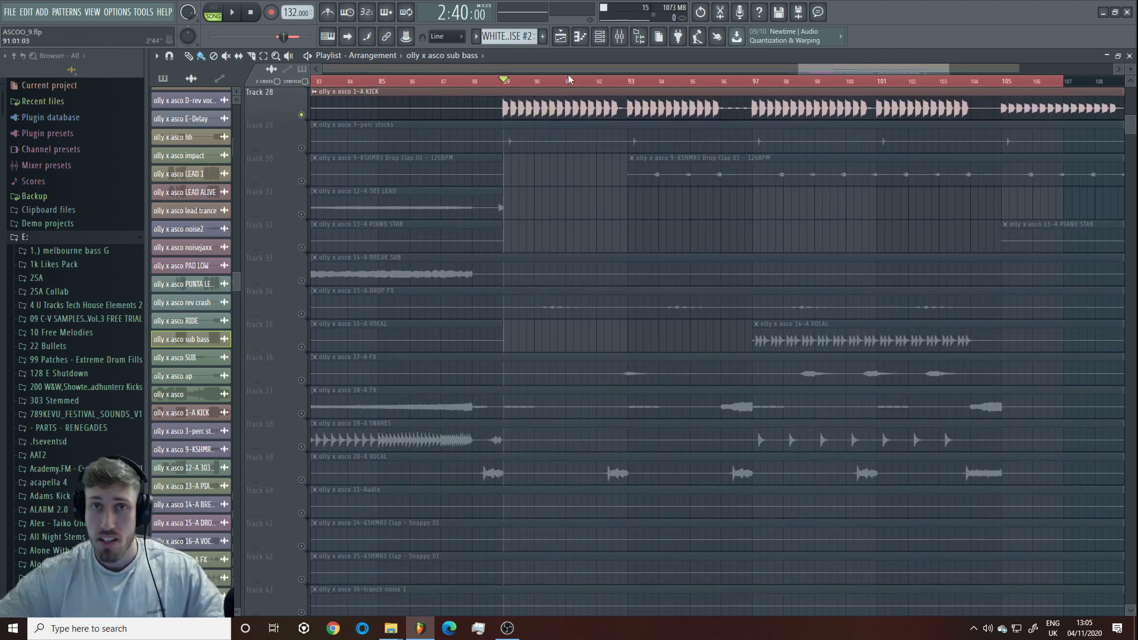
pyautogui.scroll(-12, 852, 361)
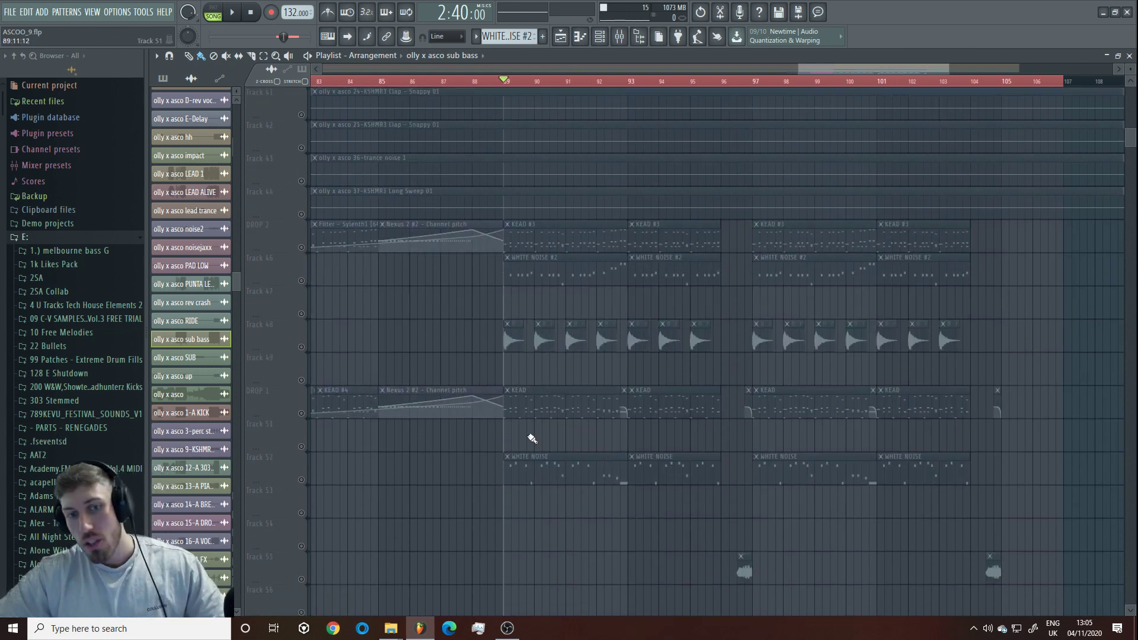
pyautogui.doubleClick(543, 409)
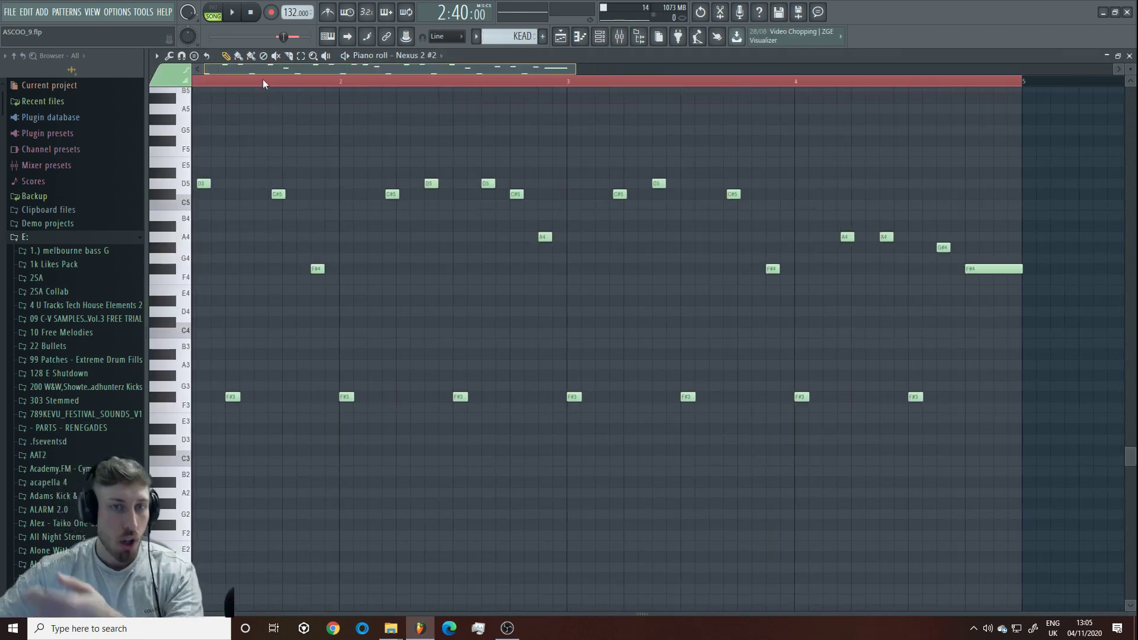
pyautogui.click(227, 7)
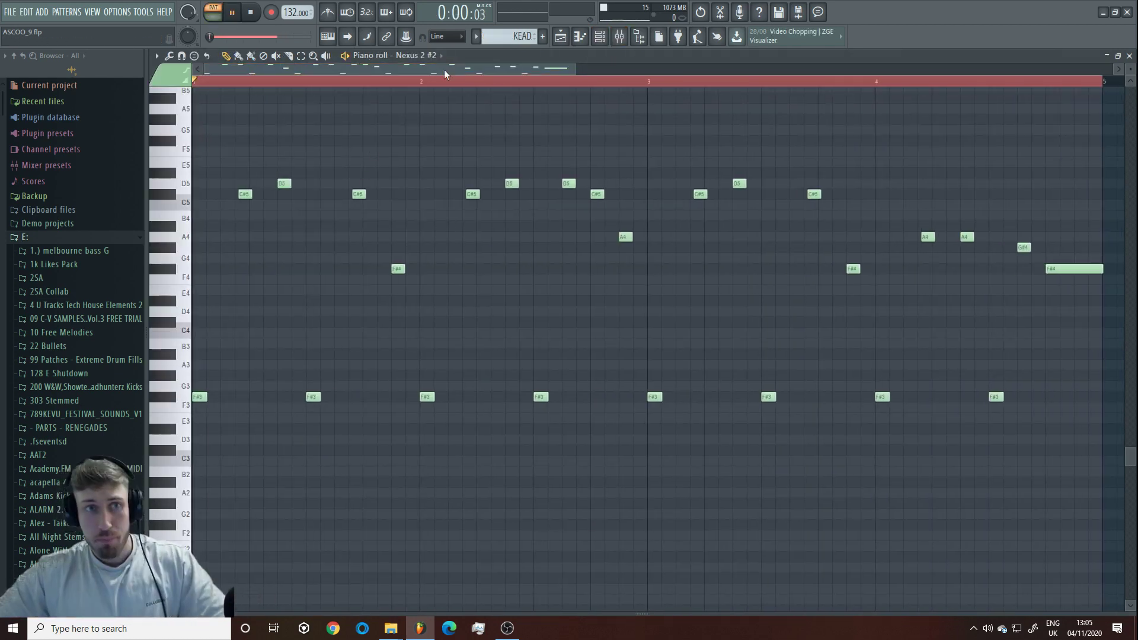
# Step: Mute the layers stacked under Nexus 2 #2 in the channel rack and play the KEAD pattern with that lead alone
pyautogui.press('space')
pyautogui.press('F6')
pyautogui.click(237, 165)
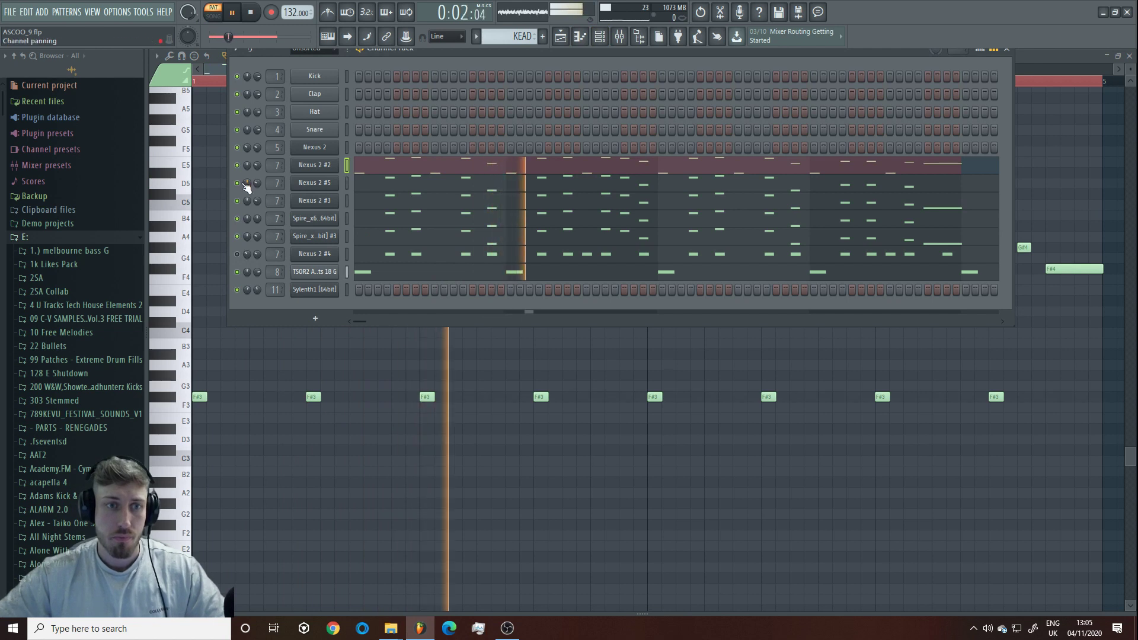
pyautogui.press('space')
pyautogui.click(238, 183)
pyautogui.click(237, 200)
pyautogui.click(237, 236)
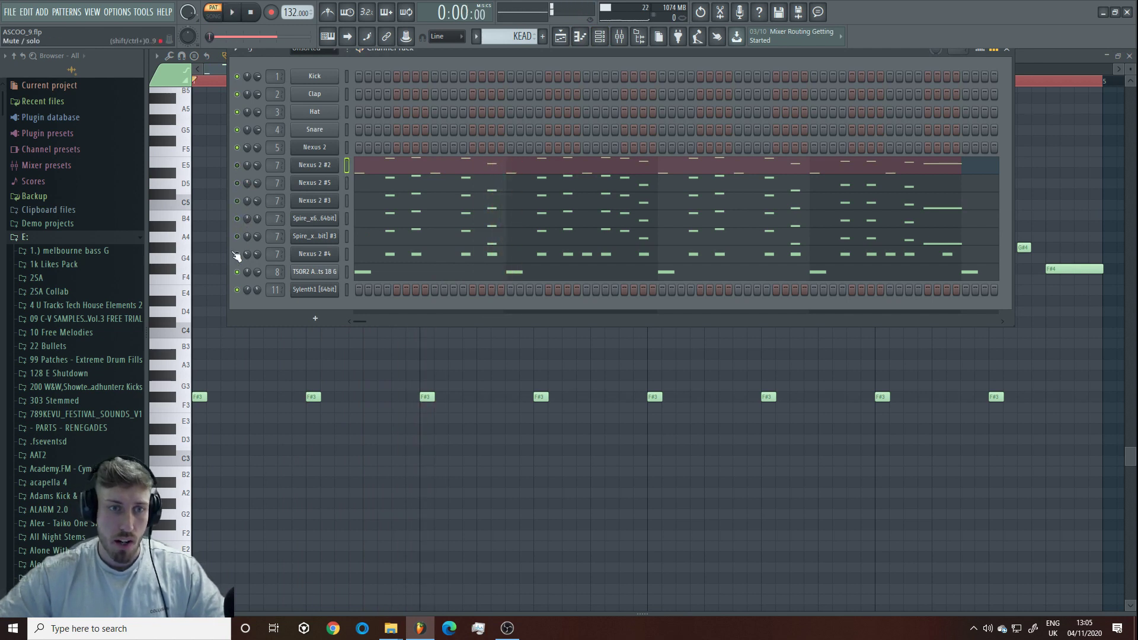
pyautogui.press('space')
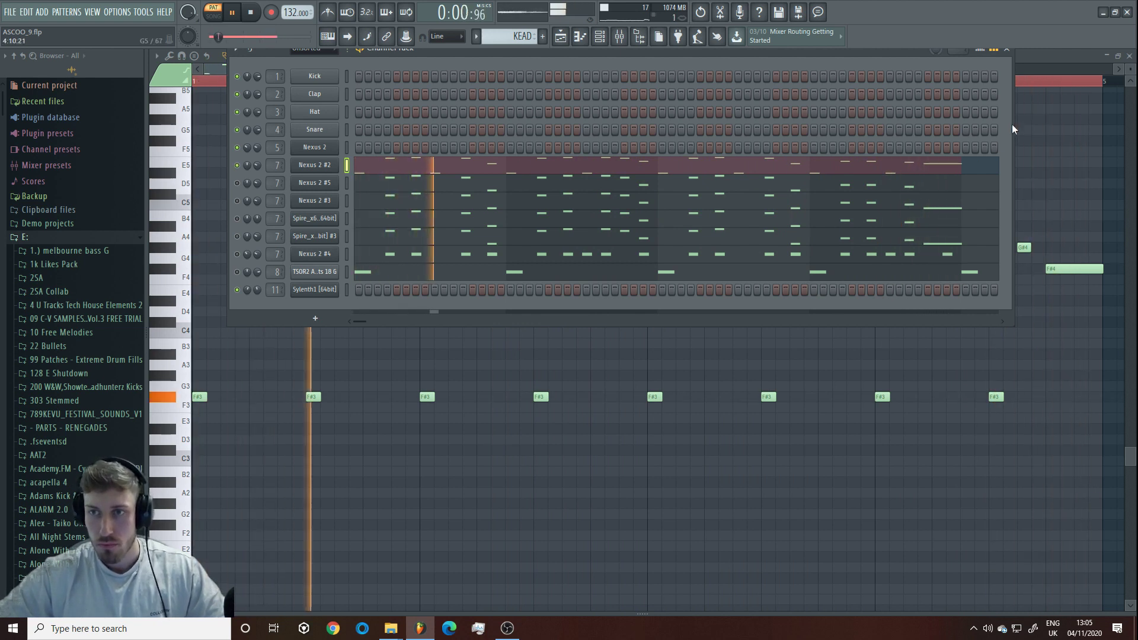
# Step: Stop playback and examine the opening notes of the Nexus 2 #2 melody up close in the piano roll
pyautogui.moveTo(1015, 125); pyautogui.dragTo(976, 125)
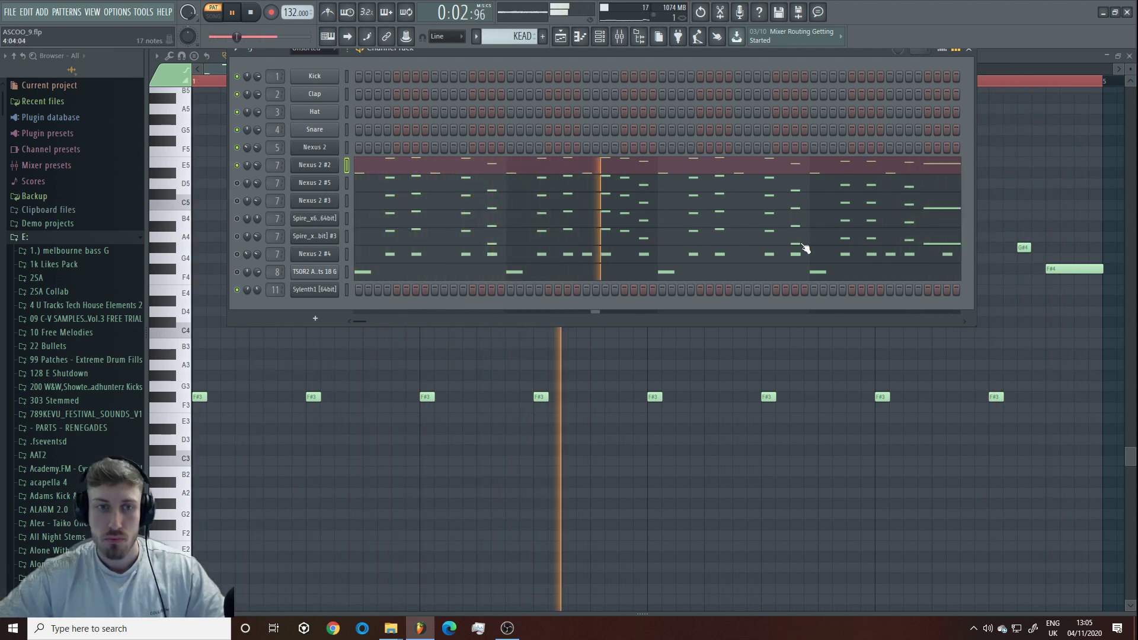
pyautogui.press('space')
pyautogui.click(220, 76)
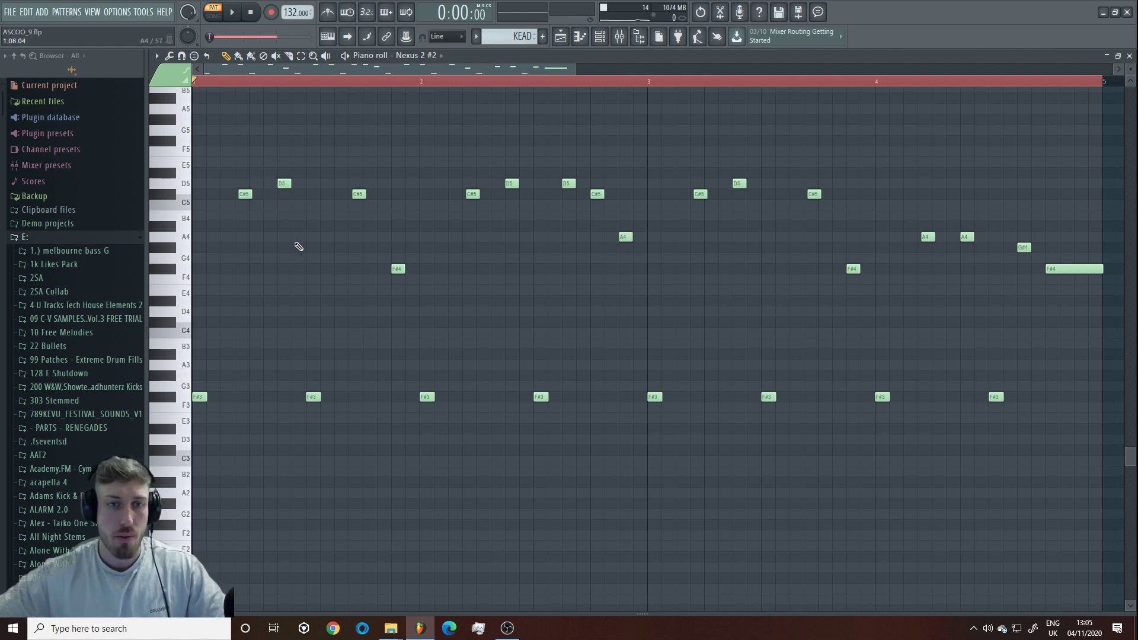
pyautogui.moveTo(574, 70)
pyautogui.mouseDown()
pyautogui.moveTo(379, 71)
pyautogui.moveTo(285, 87)
pyautogui.moveTo(296, 98)
pyautogui.mouseUp()
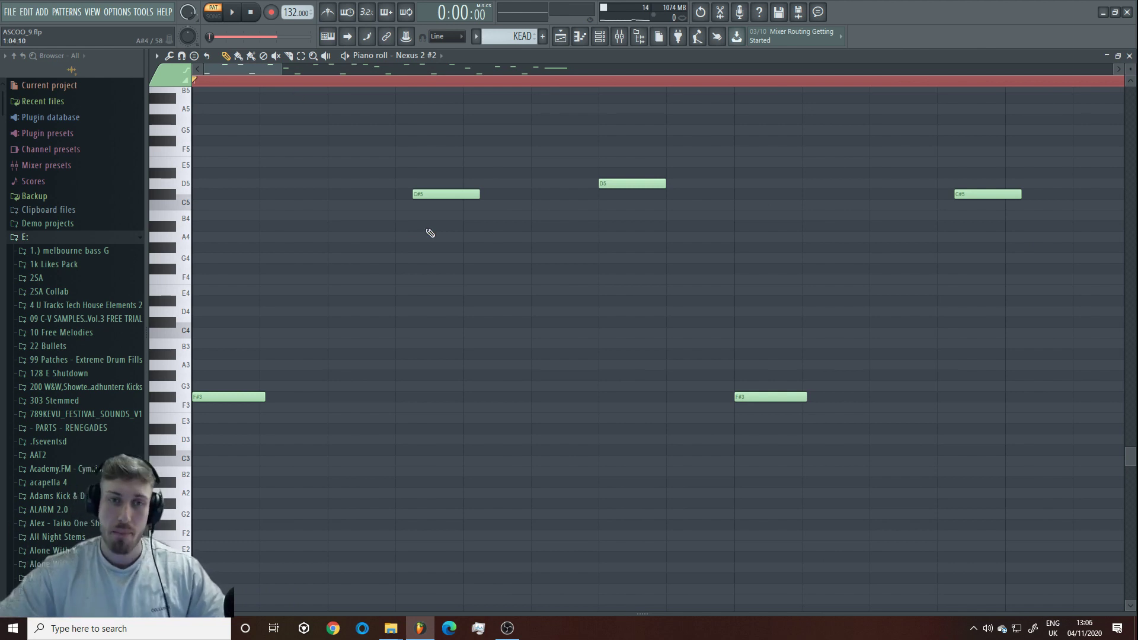
# Step: Return to the playlist, solo the sub bass on Track 24 and play the song from bar 89
pyautogui.click(600, 37)
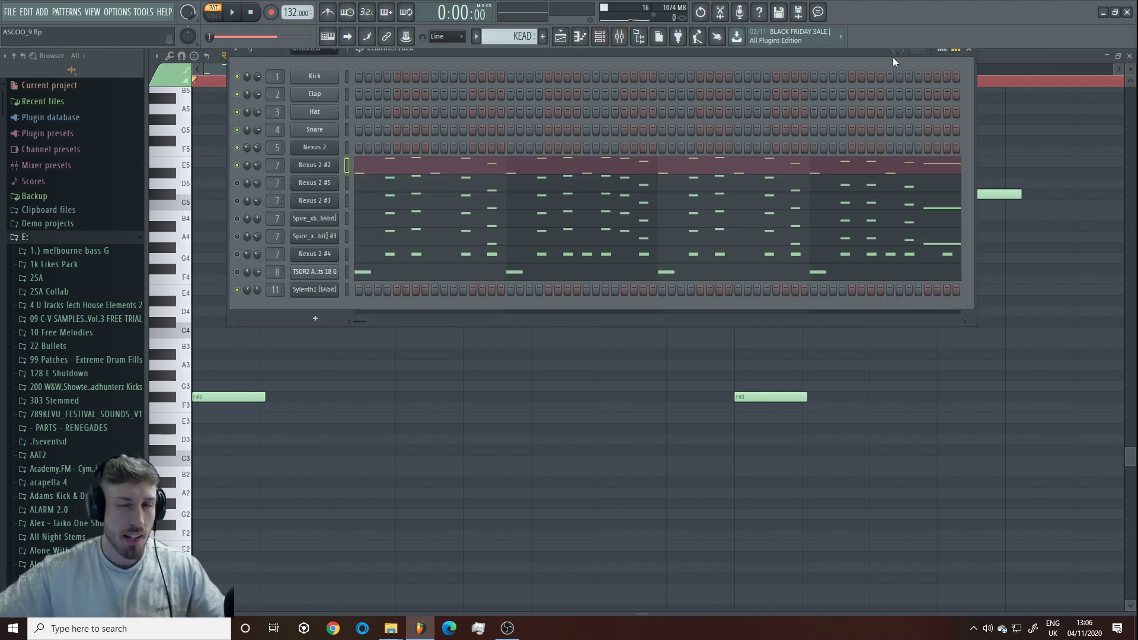
pyautogui.click(560, 37)
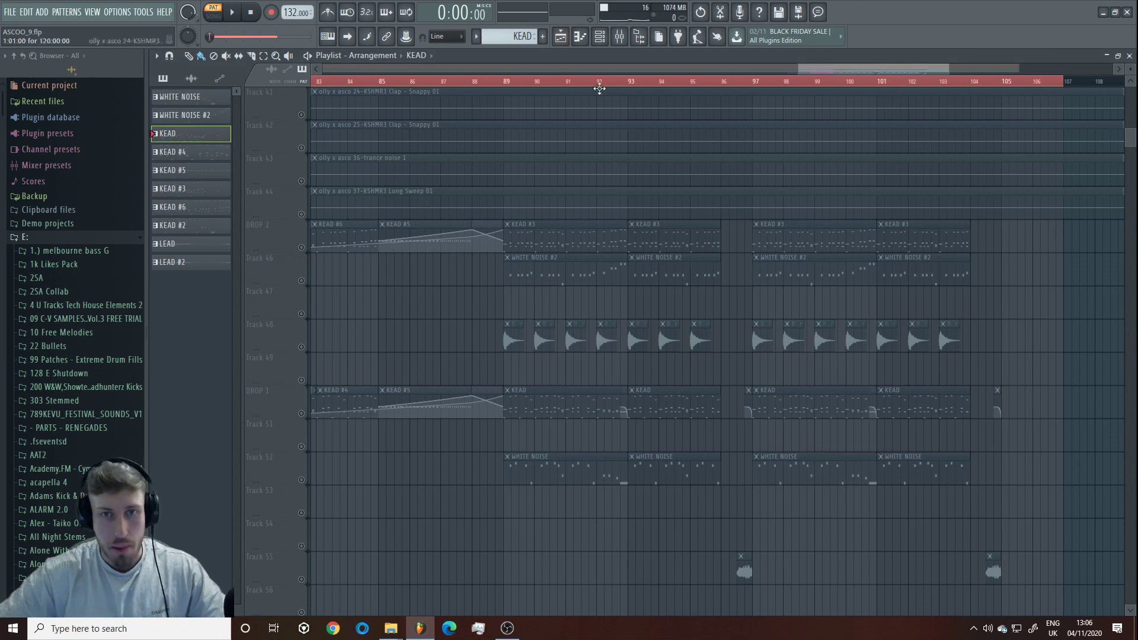
pyautogui.click(580, 37)
pyautogui.click(560, 36)
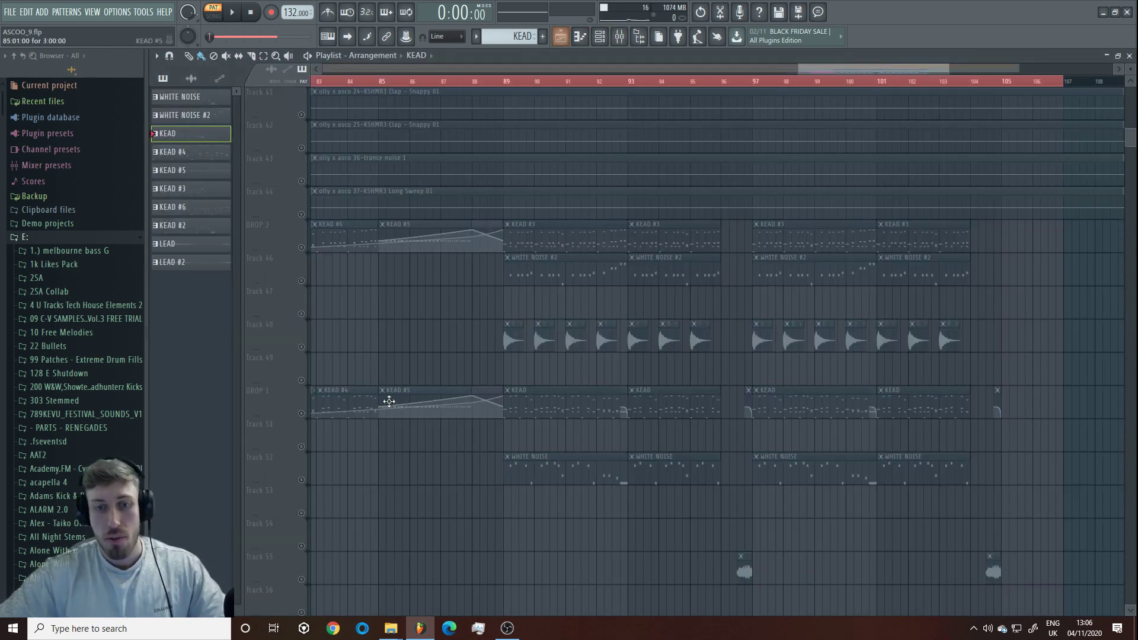
pyautogui.scroll(3, 391, 309)
pyautogui.scroll(17, 292, 347)
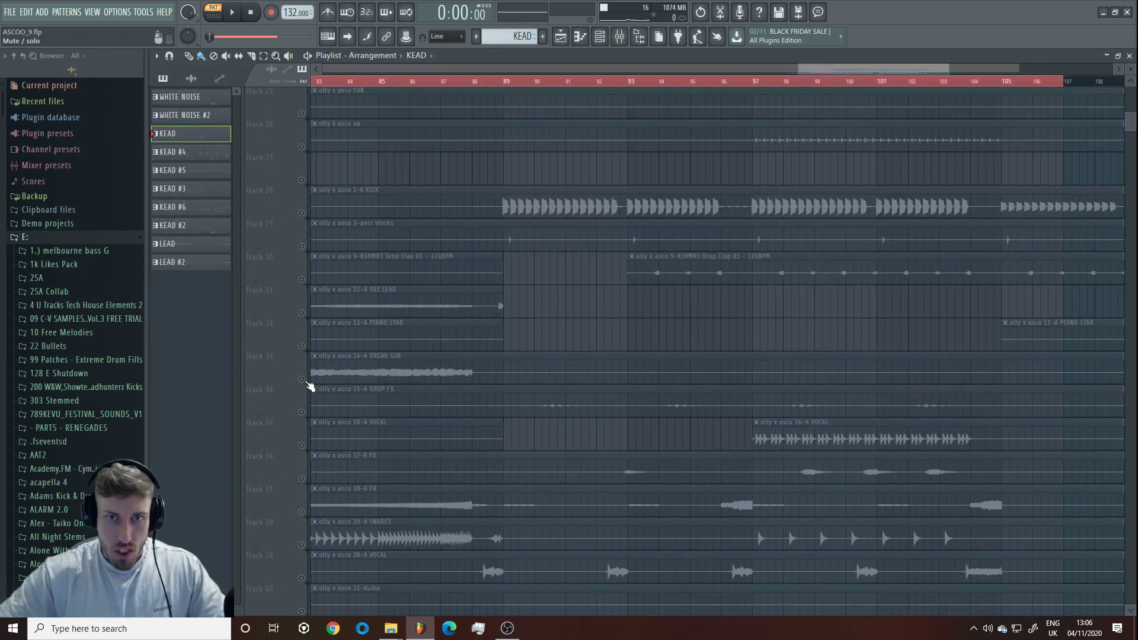
pyautogui.click(301, 214)
pyautogui.click(505, 83)
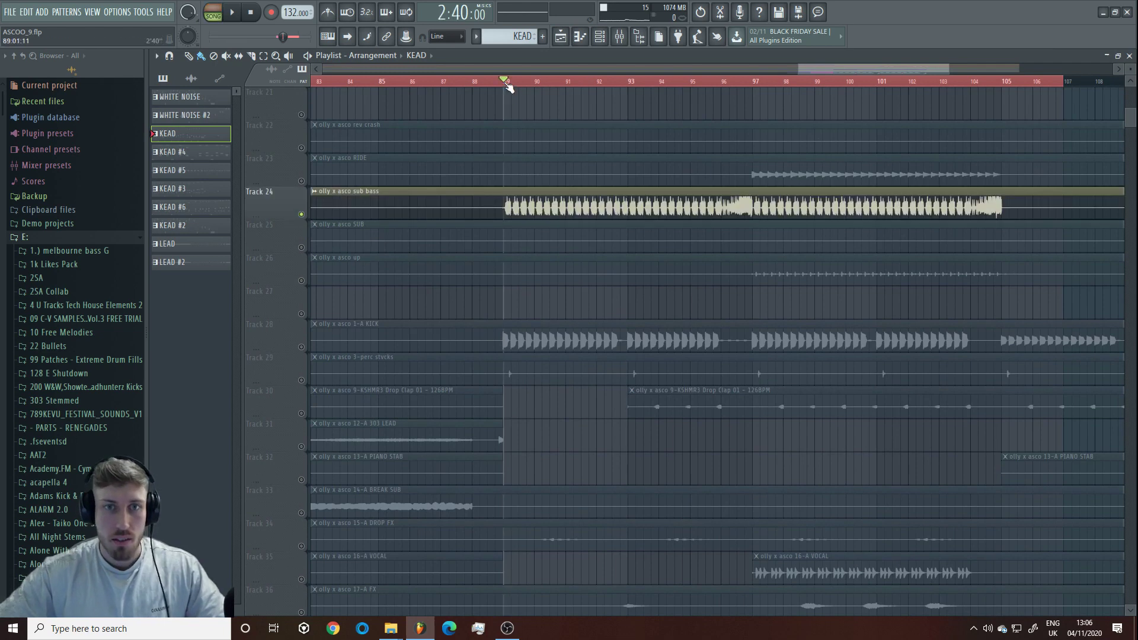
pyautogui.press('space')
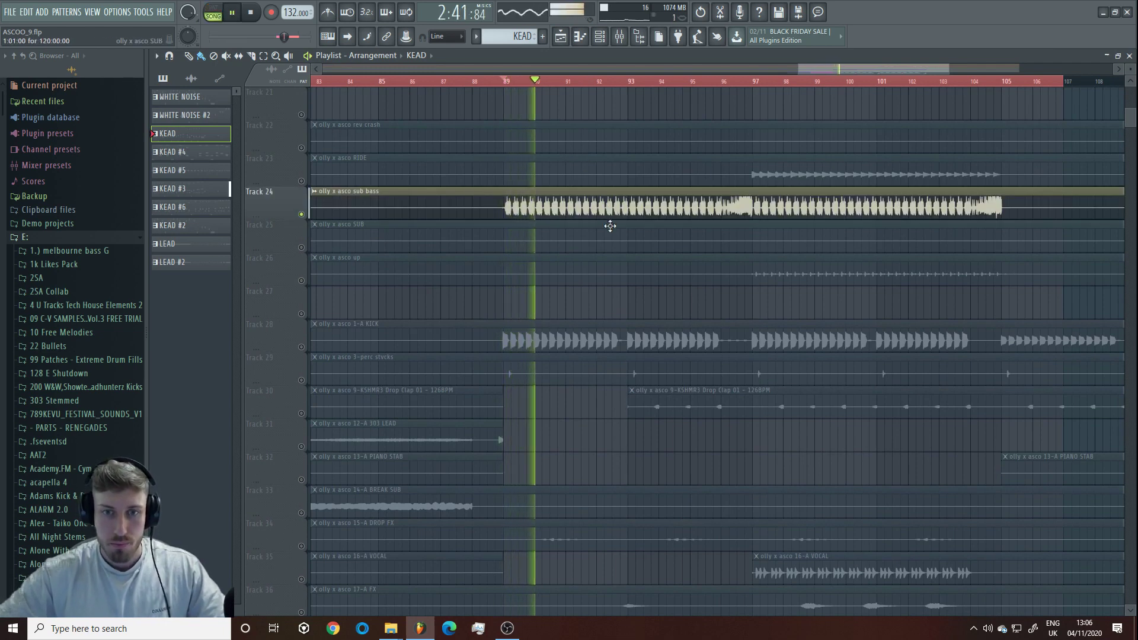
# Step: Solo the DROP 1 track and play its lead from bar 89 for comparison with the sub bass
pyautogui.scroll(-20, 493, 435)
pyautogui.press('space')
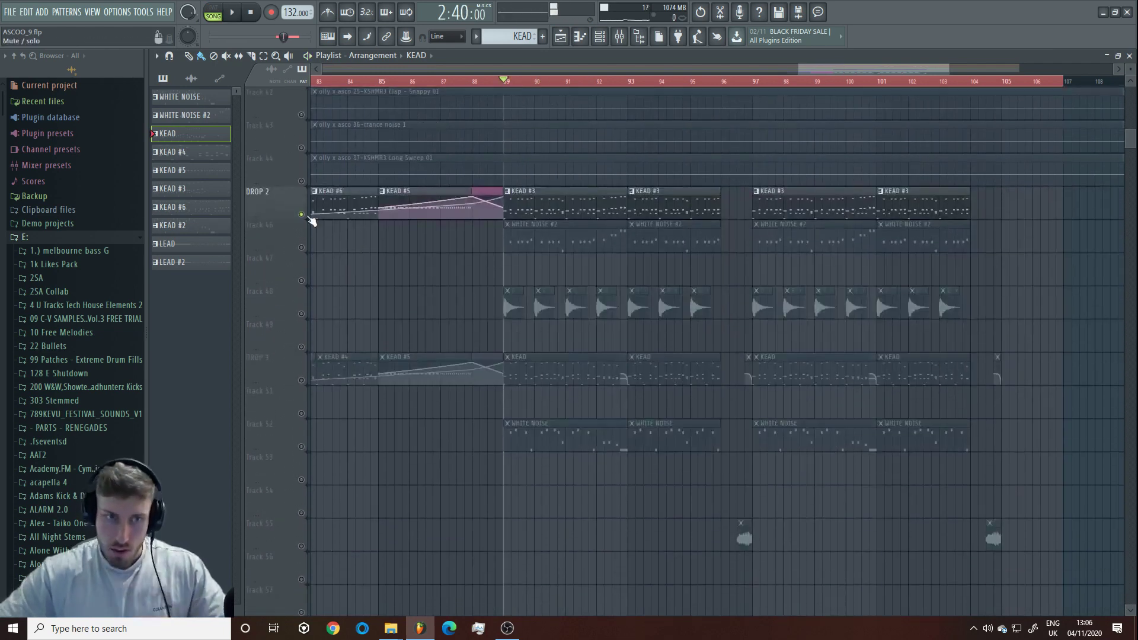
pyautogui.click(302, 380)
pyautogui.press('space')
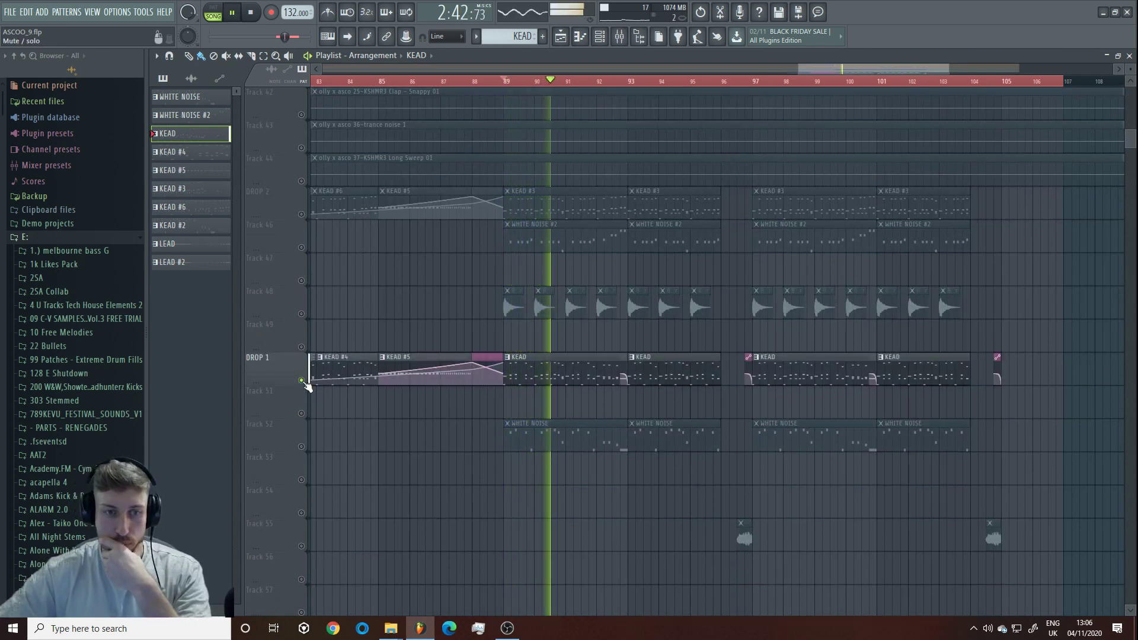
pyautogui.press('space')
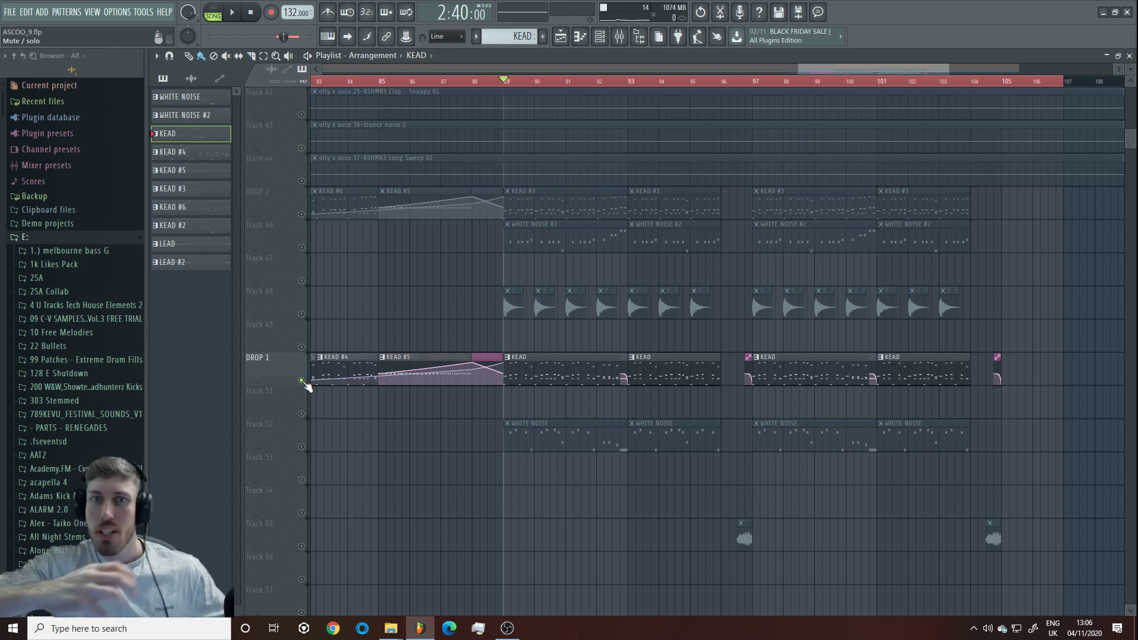
# Step: Reopen the KEAD clip of the DROP 1 track in the piano roll and examine its full four-bar melody
pyautogui.scroll(1, 777, 326)
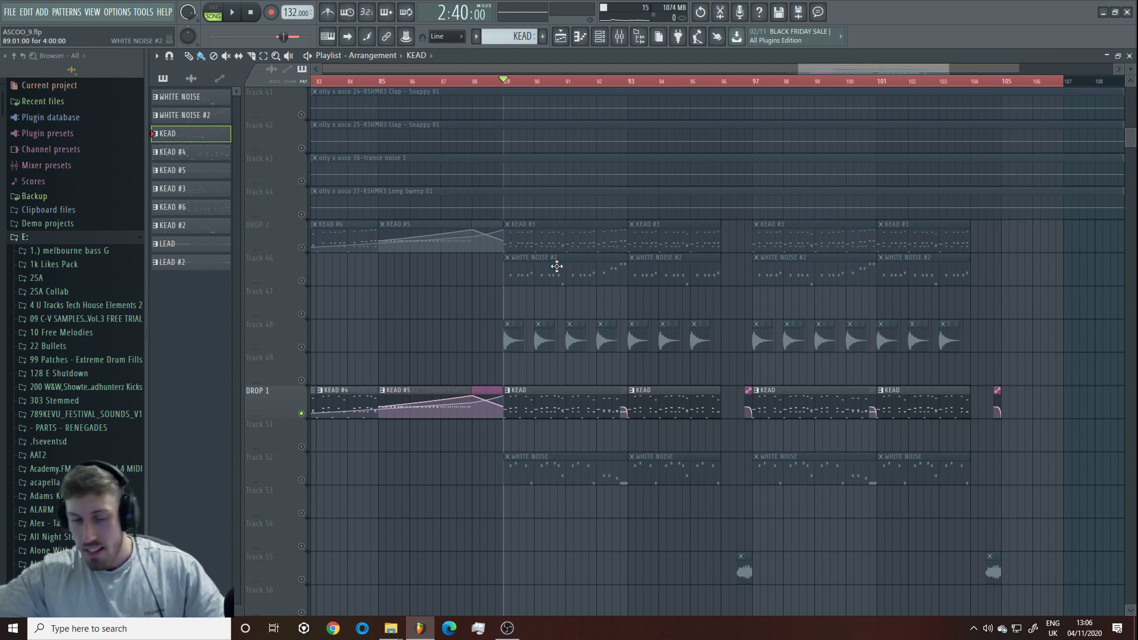
pyautogui.scroll(2, 945, 83)
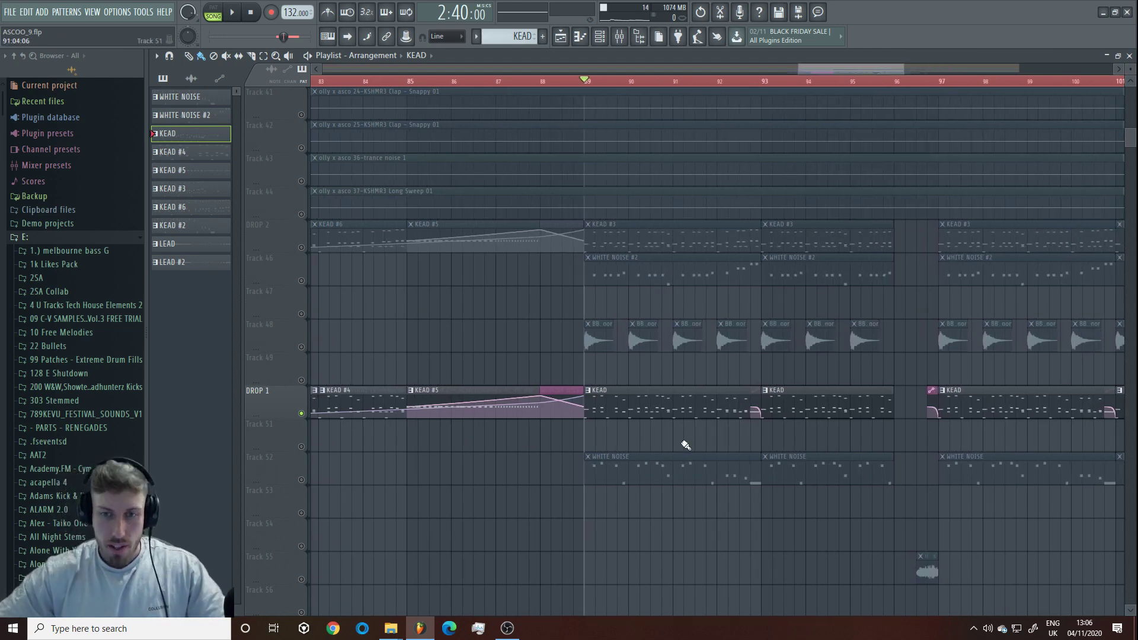
pyautogui.doubleClick(681, 409)
pyautogui.hscroll(3, 680, 409)
pyautogui.press('F9')
pyautogui.press('F6')
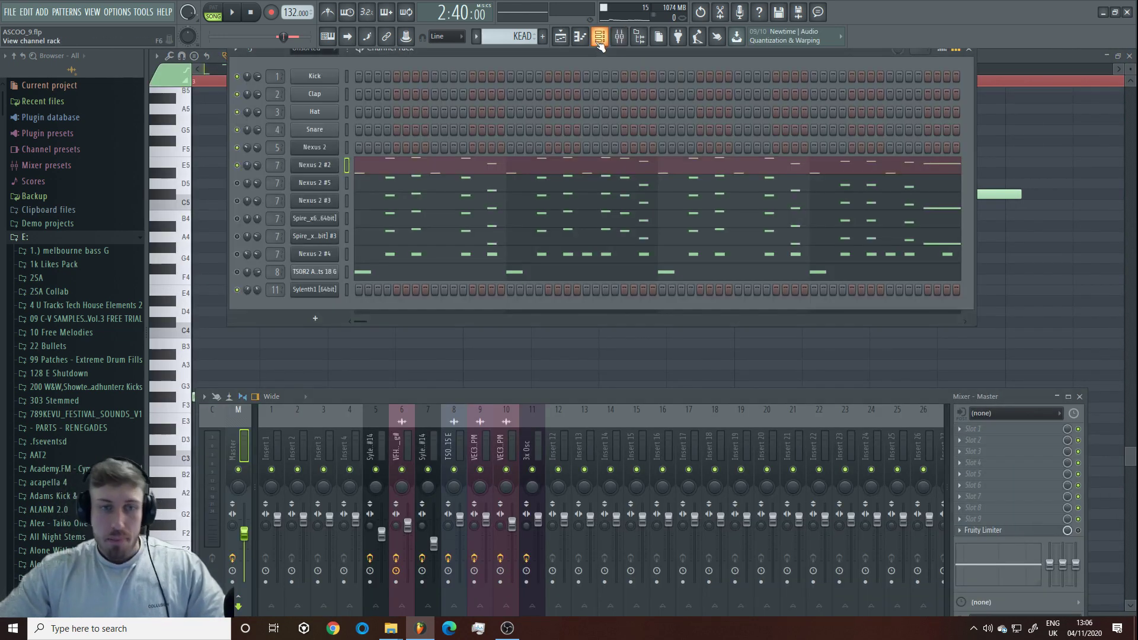
pyautogui.click(219, 65)
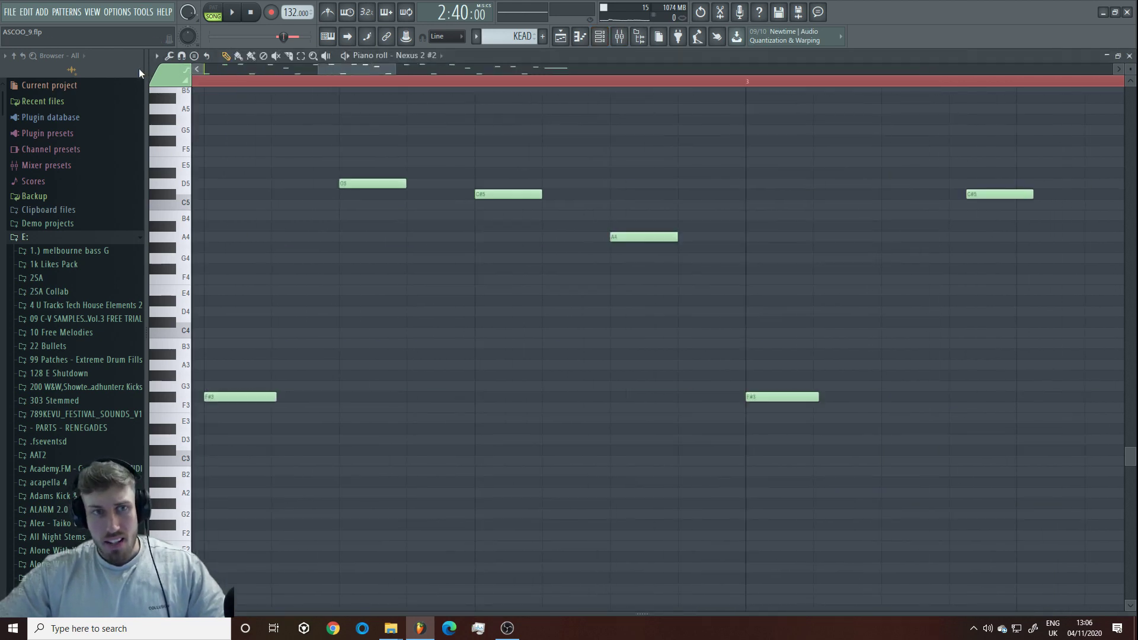
pyautogui.click(380, 70)
pyautogui.moveTo(380, 70); pyautogui.dragTo(724, 83)
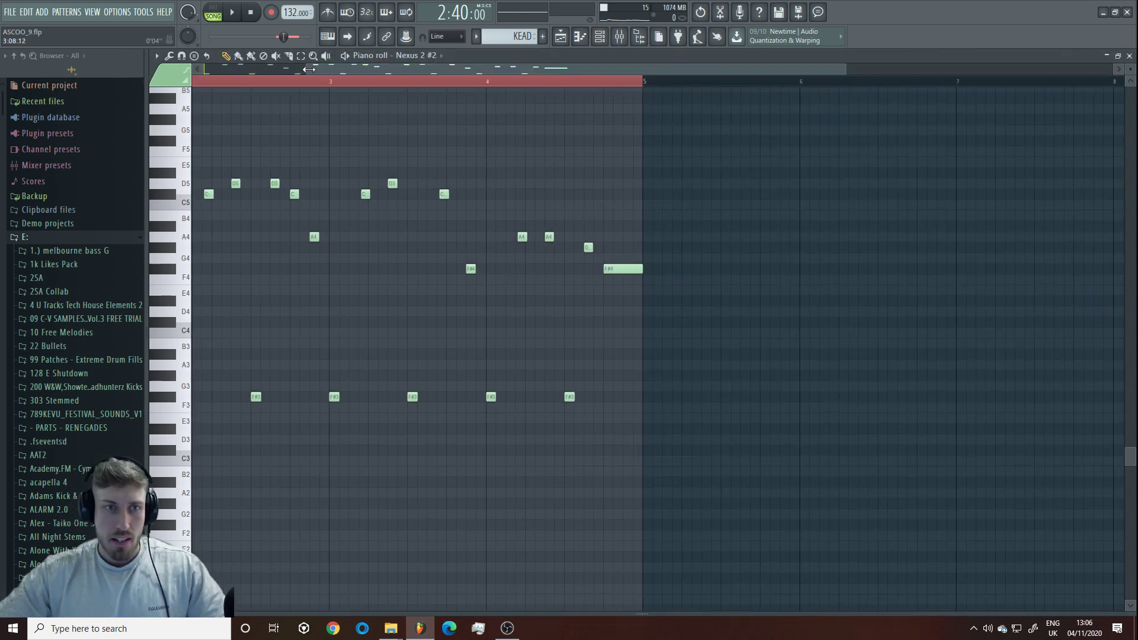
pyautogui.moveTo(309, 69); pyautogui.dragTo(205, 69)
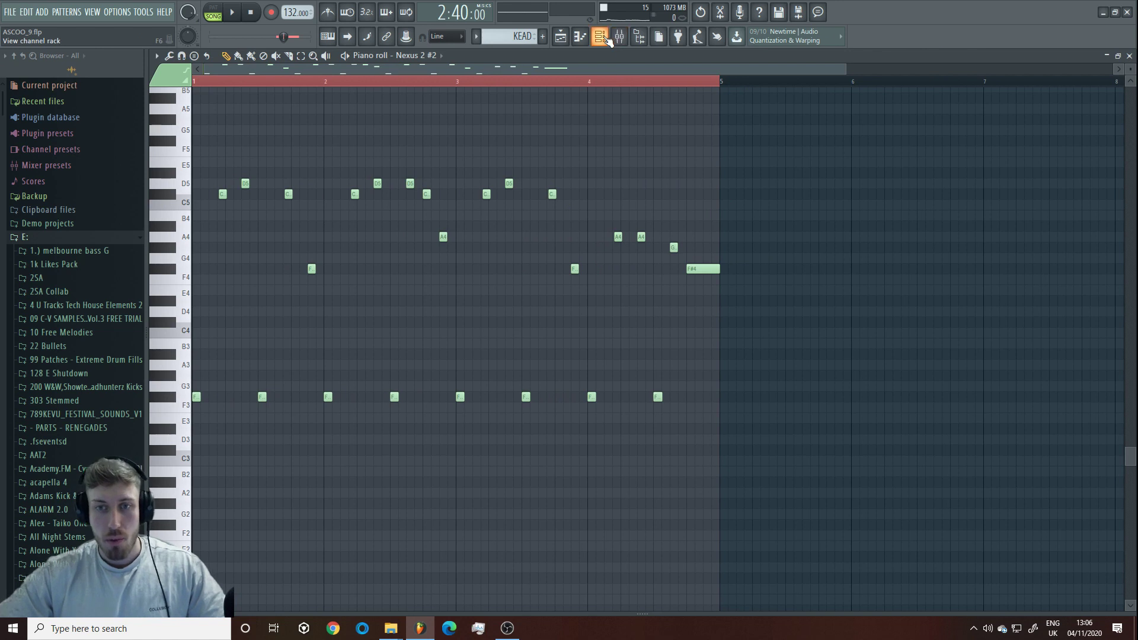
# Step: Open the piano roll of the Nexus 2 #2 channel from the channel rack
pyautogui.click(606, 38)
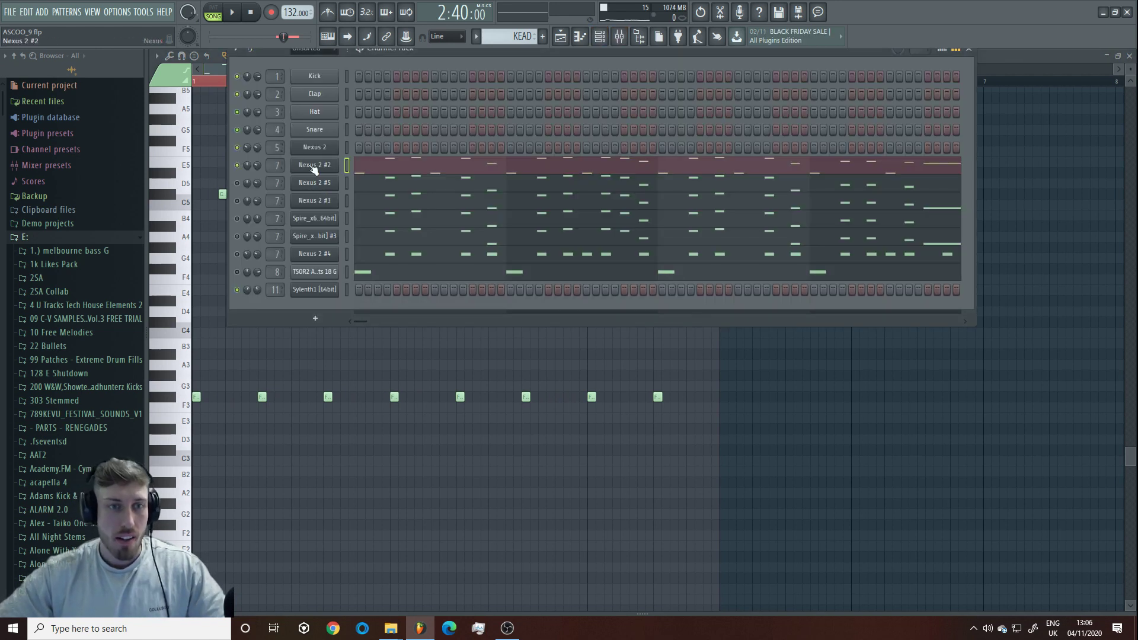
pyautogui.rightClick(314, 169)
pyautogui.click(358, 167)
pyautogui.rightClick(325, 162)
pyautogui.click(362, 166)
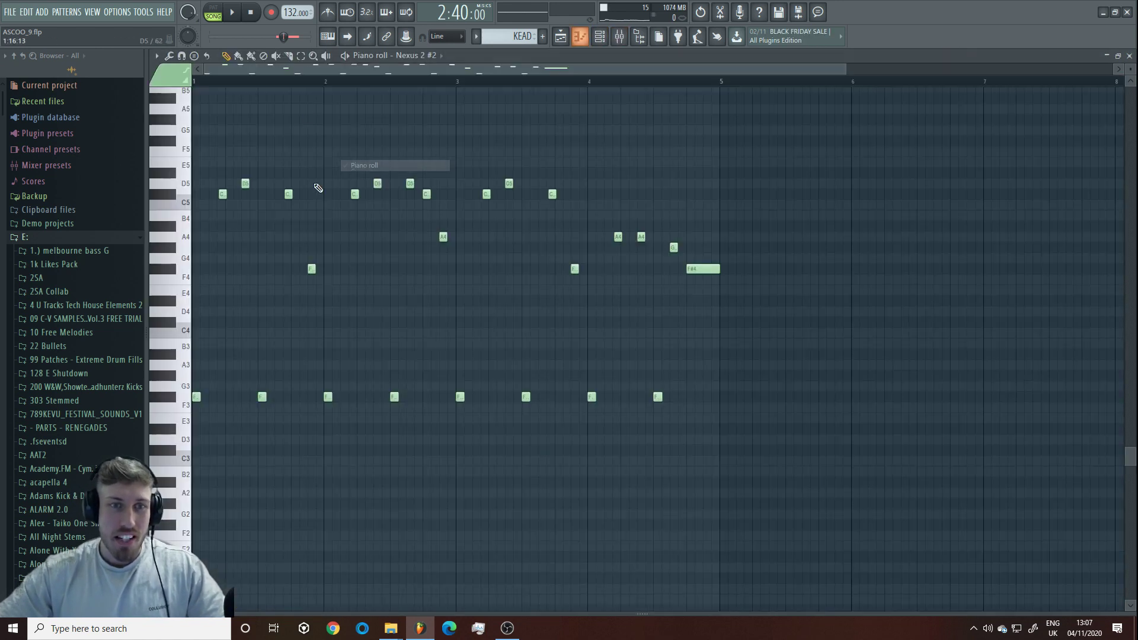
# Step: Open the Nexus 2 #2 instrument, show the Pulsar preset in its librarian and play the KEAD pattern in pattern mode
pyautogui.click(600, 37)
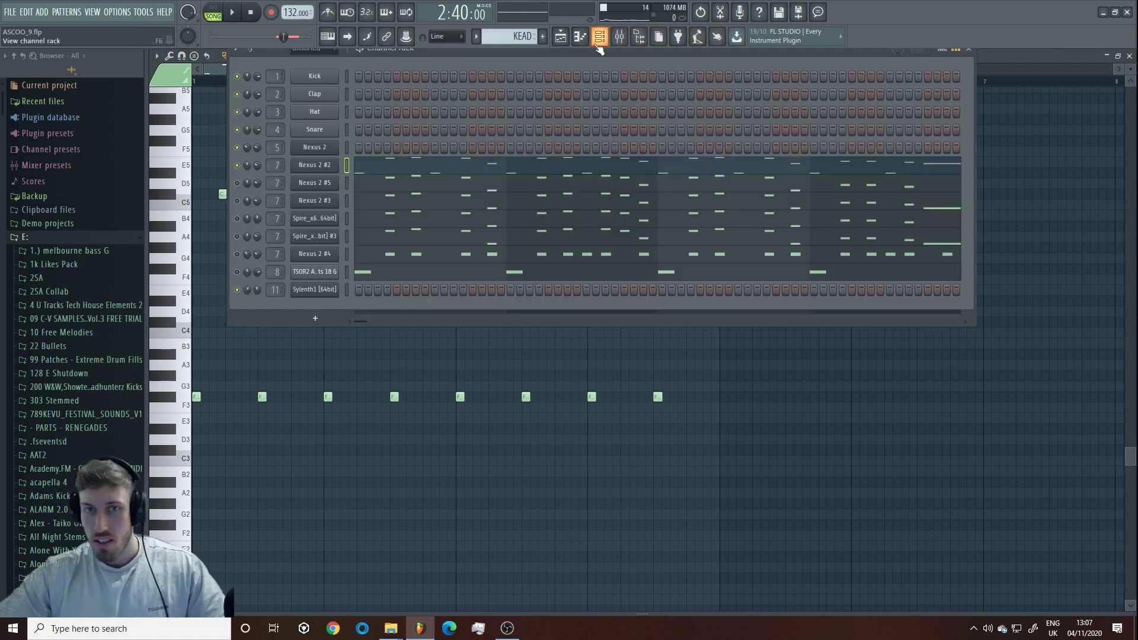
pyautogui.click(332, 169)
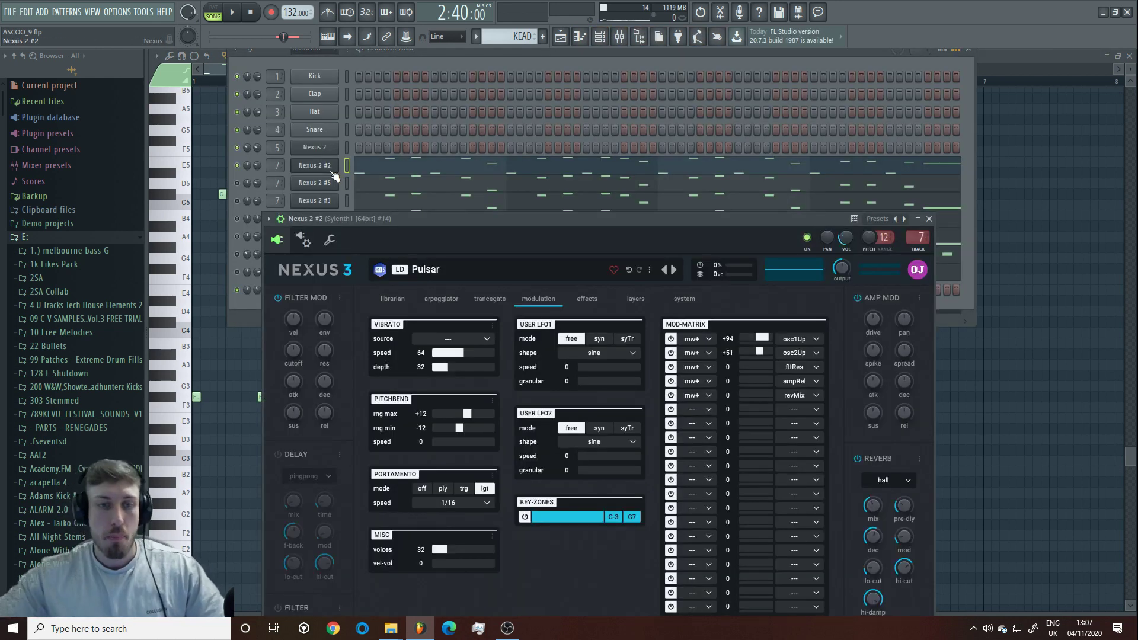
pyautogui.click(388, 300)
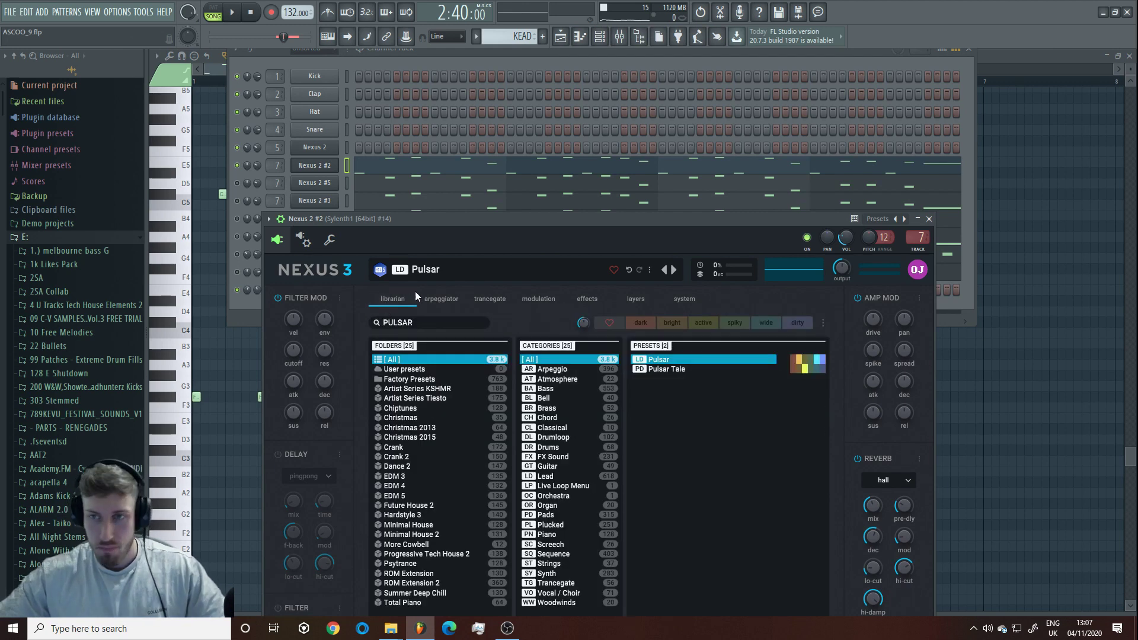
pyautogui.press('l')
pyautogui.press('space')
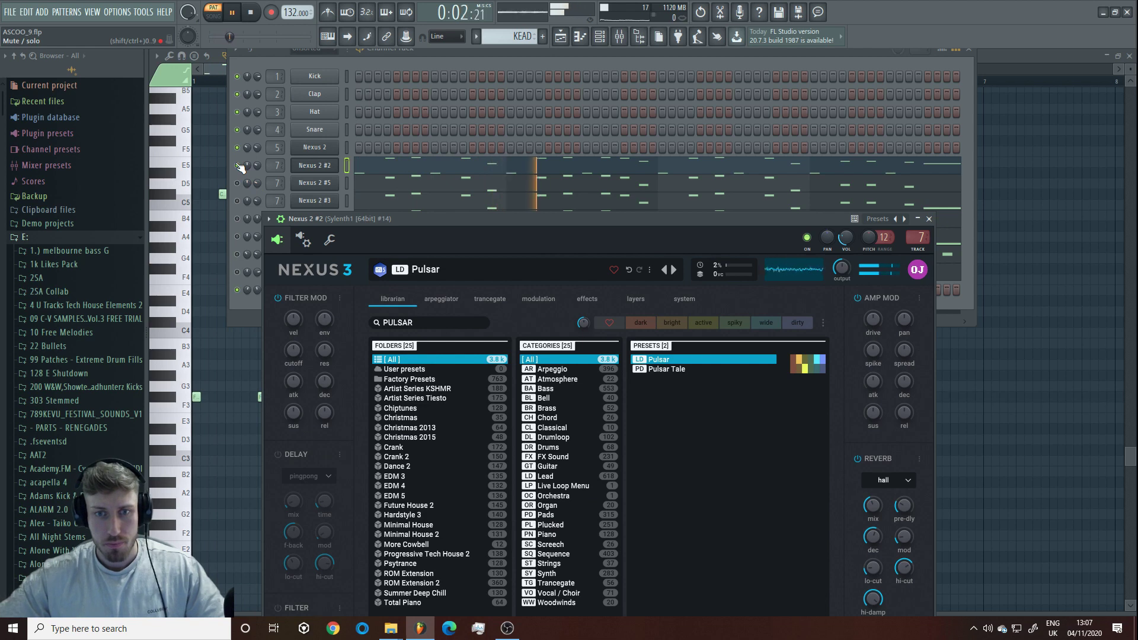
pyautogui.press('space')
# Step: Open CamelCrusher and Fruity Blood Overdrive from the lead's effect chain on mixer insert 7 and play the pattern through it
pyautogui.press('F9')
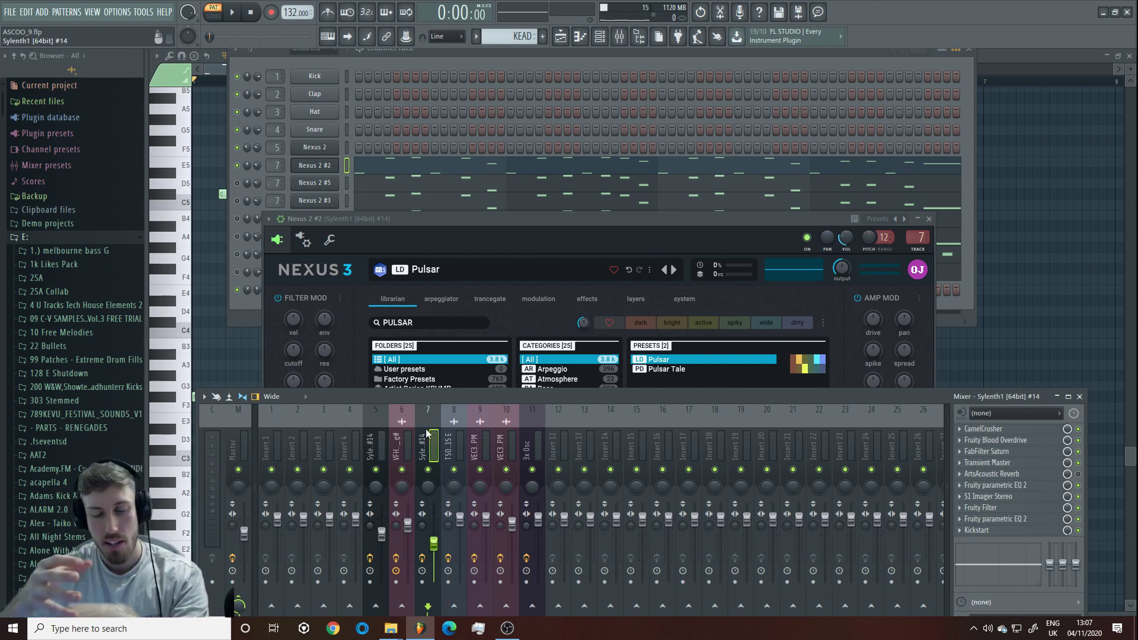
pyautogui.click(1005, 432)
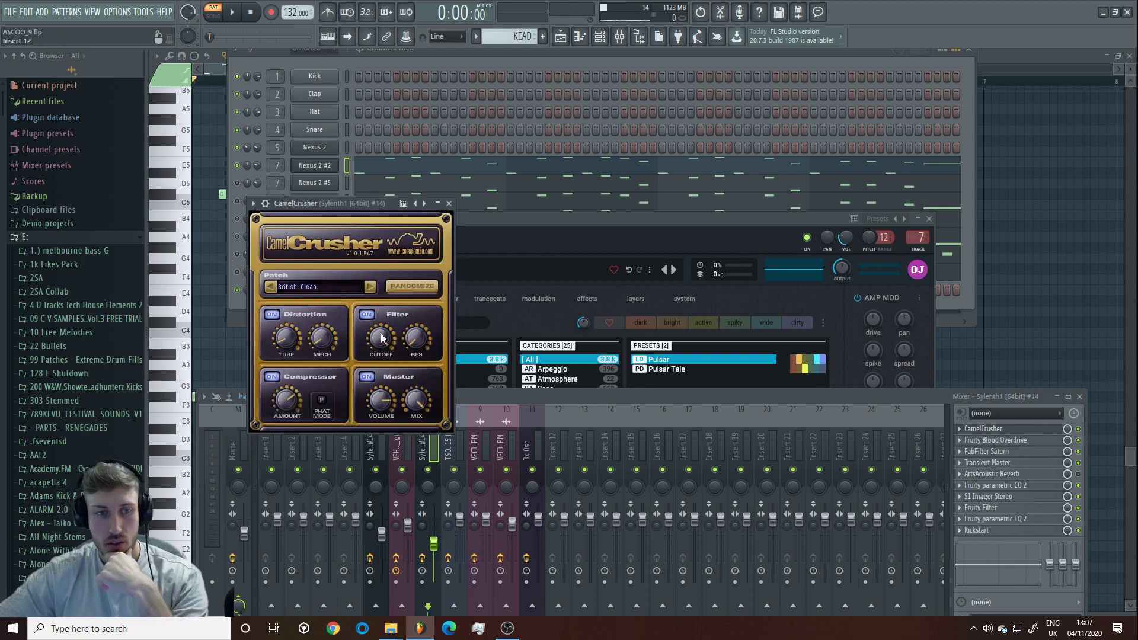
pyautogui.click(1007, 443)
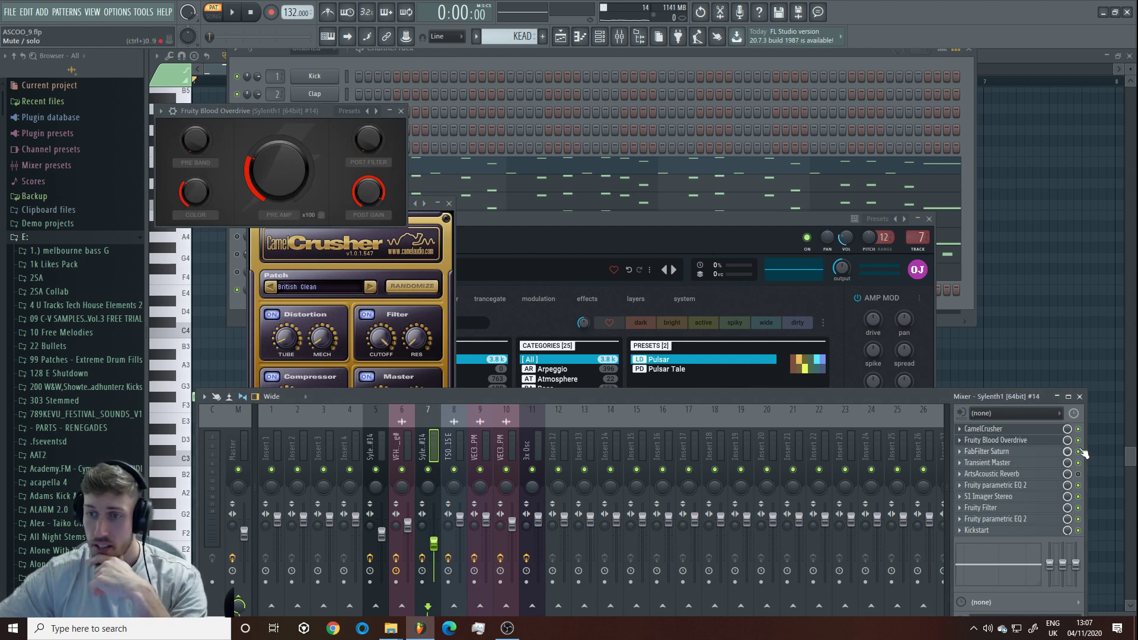
pyautogui.press('space')
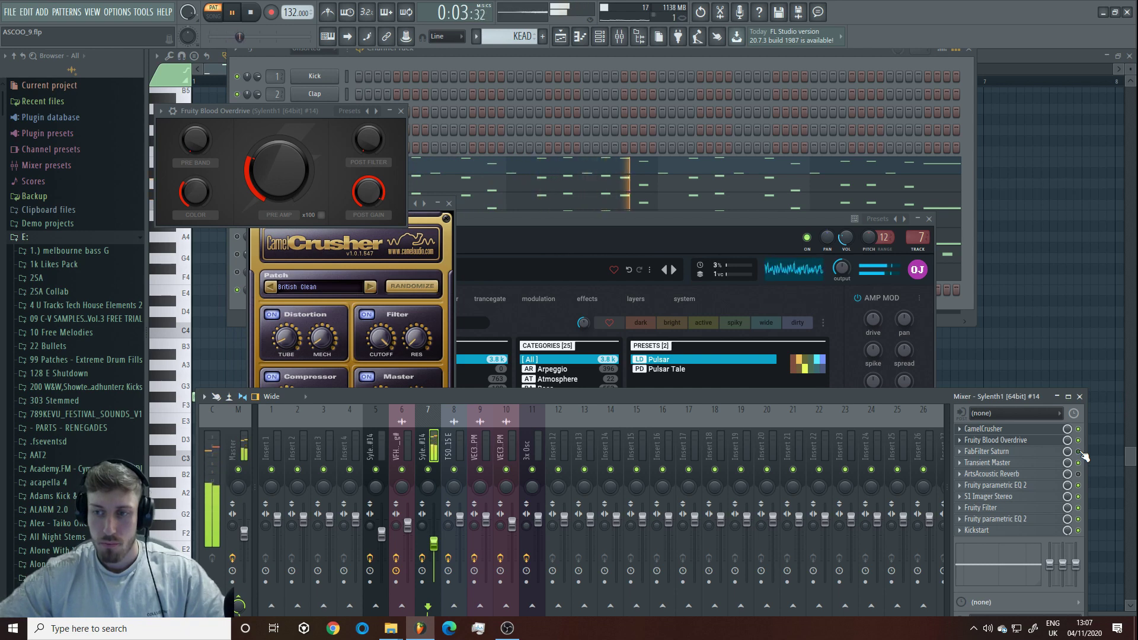
pyautogui.press('space')
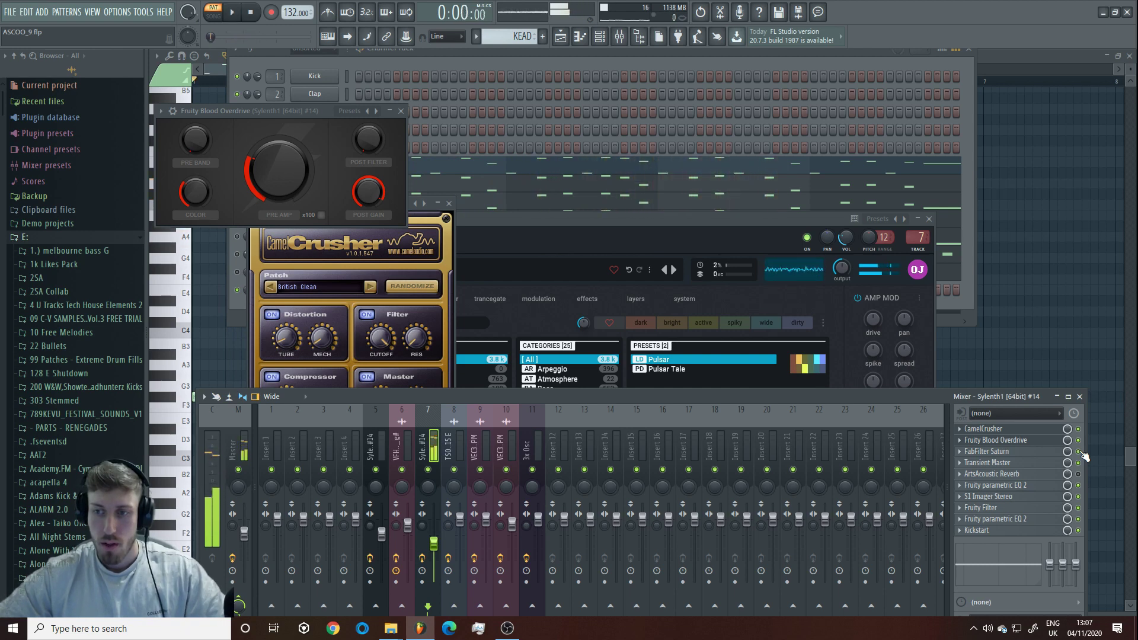